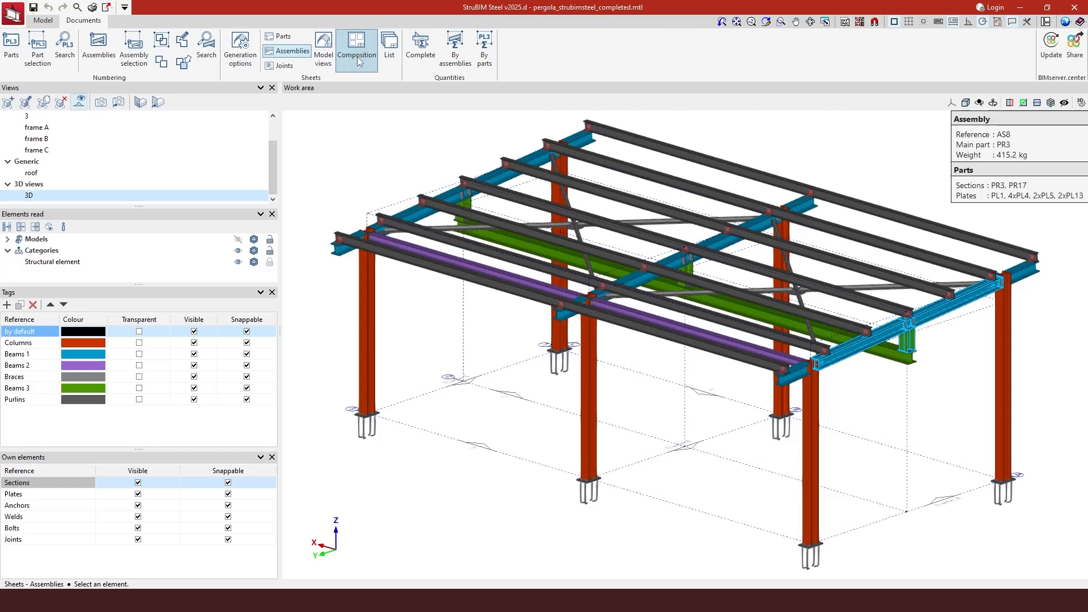
Step: Open the sheet composition editor and browse the PR17, PL1 and AS8 drawings
{"action": "left_click", "coordinate": [359, 60]}
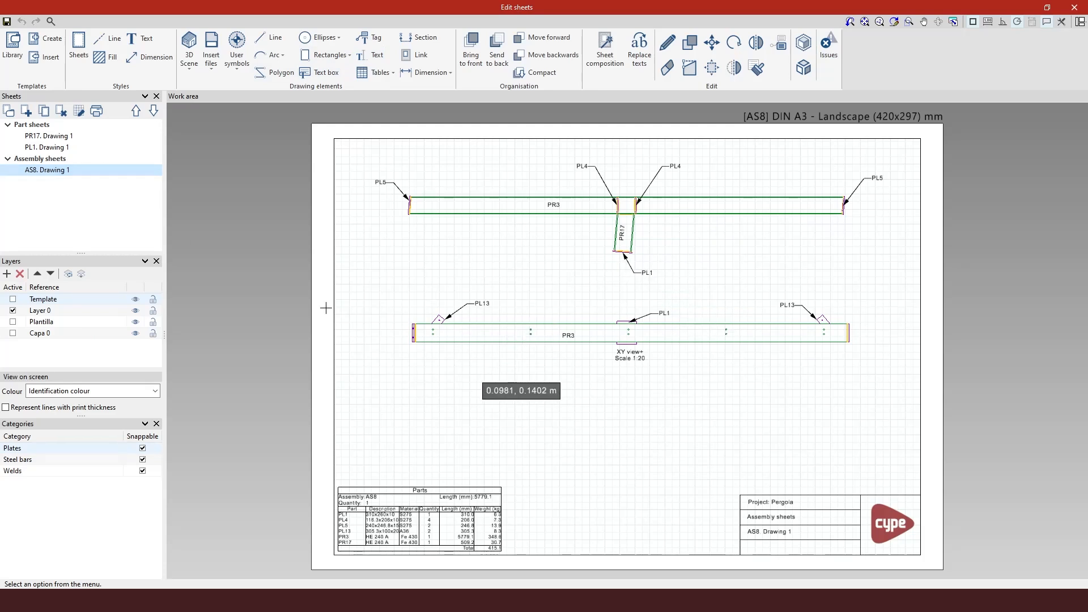
{"action": "left_click", "coordinate": [51, 148]}
{"action": "left_click", "coordinate": [81, 137]}
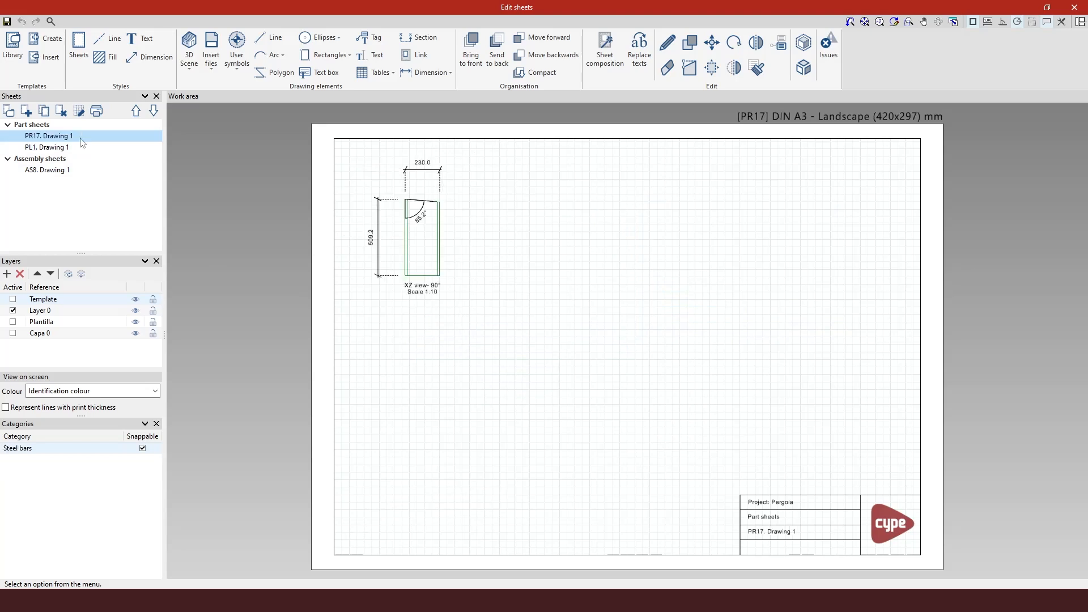
{"action": "left_click", "coordinate": [80, 172]}
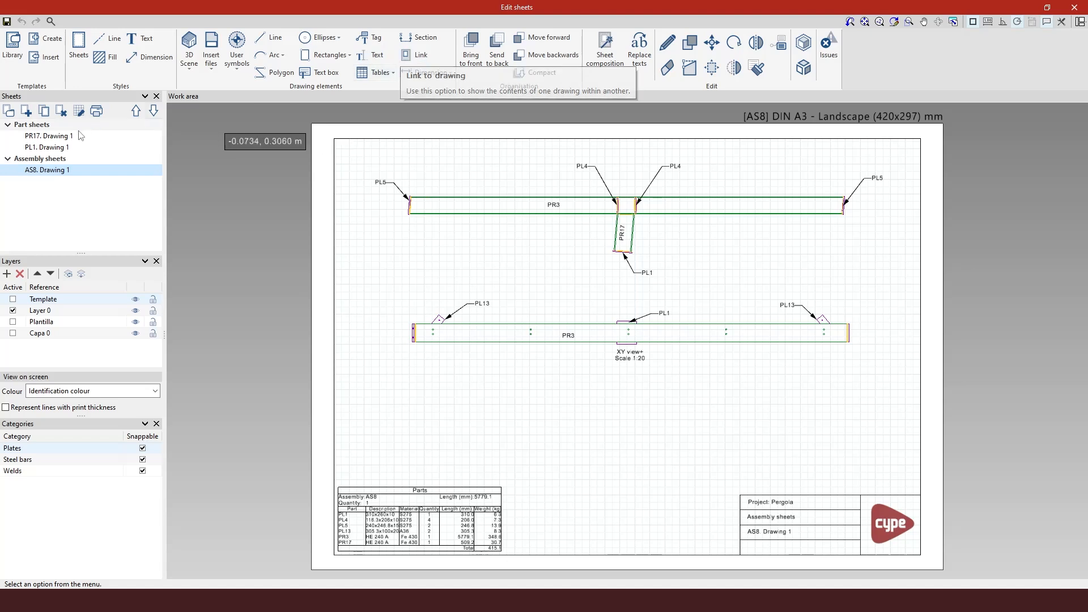
{"action": "left_click", "coordinate": [49, 136]}
{"action": "left_click", "coordinate": [50, 147]}
{"action": "left_click", "coordinate": [51, 170]}
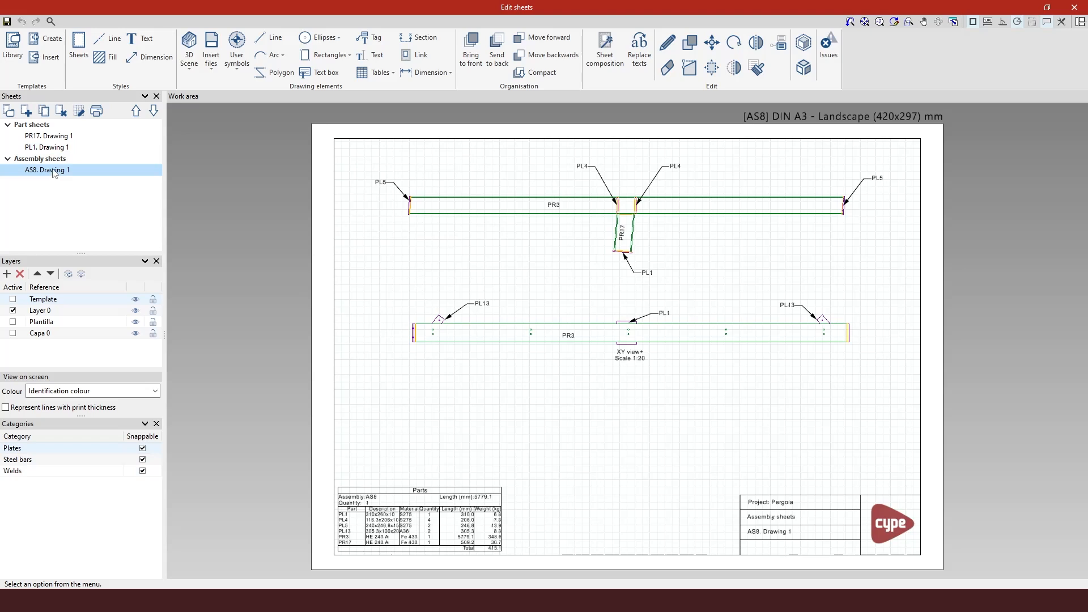
Step: Inspect the AS8 assembly sheet's properties without changing them
{"action": "right_click", "coordinate": [55, 172]}
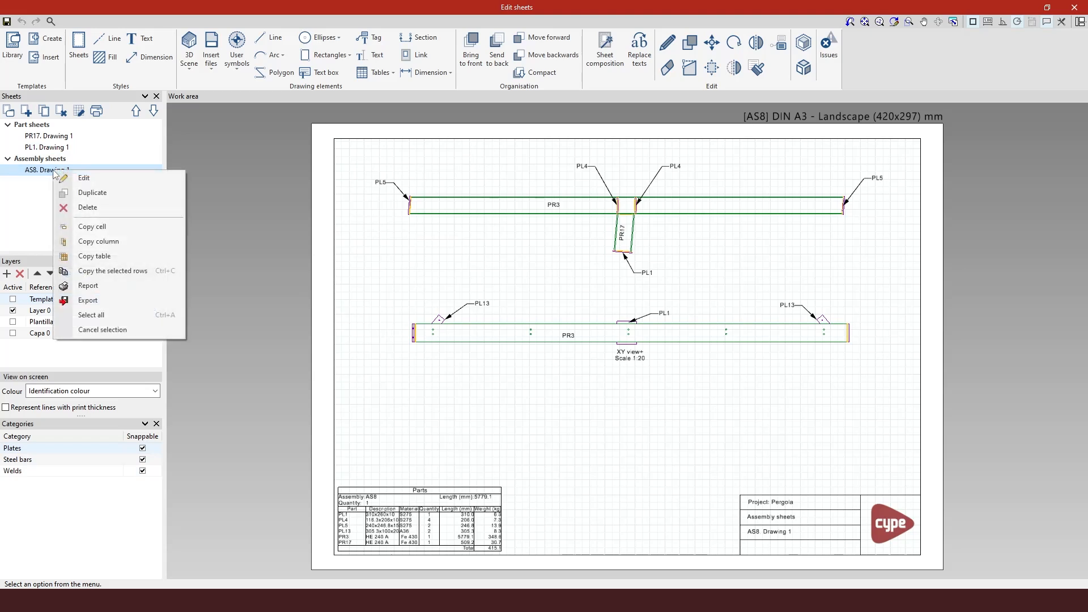
{"action": "left_click", "coordinate": [67, 179]}
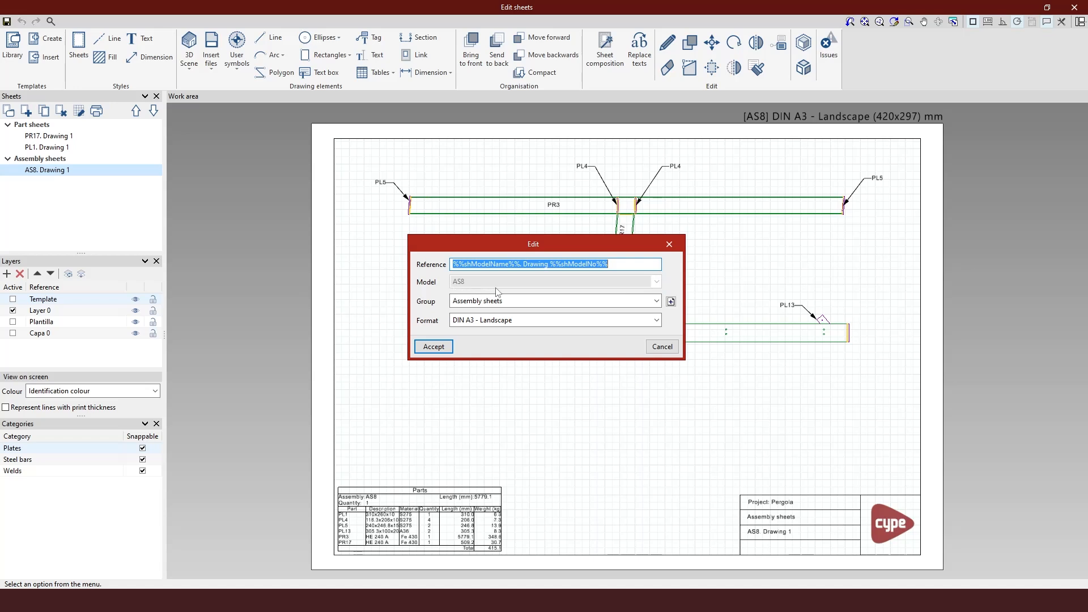
{"action": "left_click", "coordinate": [669, 245]}
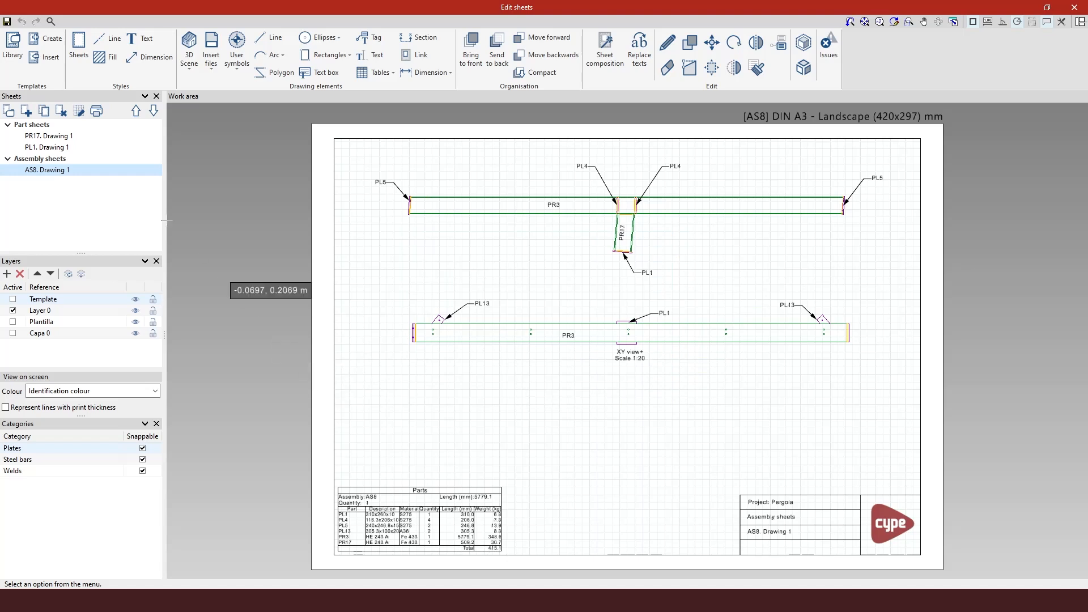
Step: Create a new assembly sheet named link with no model and DIN A2 - Landscape format
{"action": "left_click", "coordinate": [26, 111]}
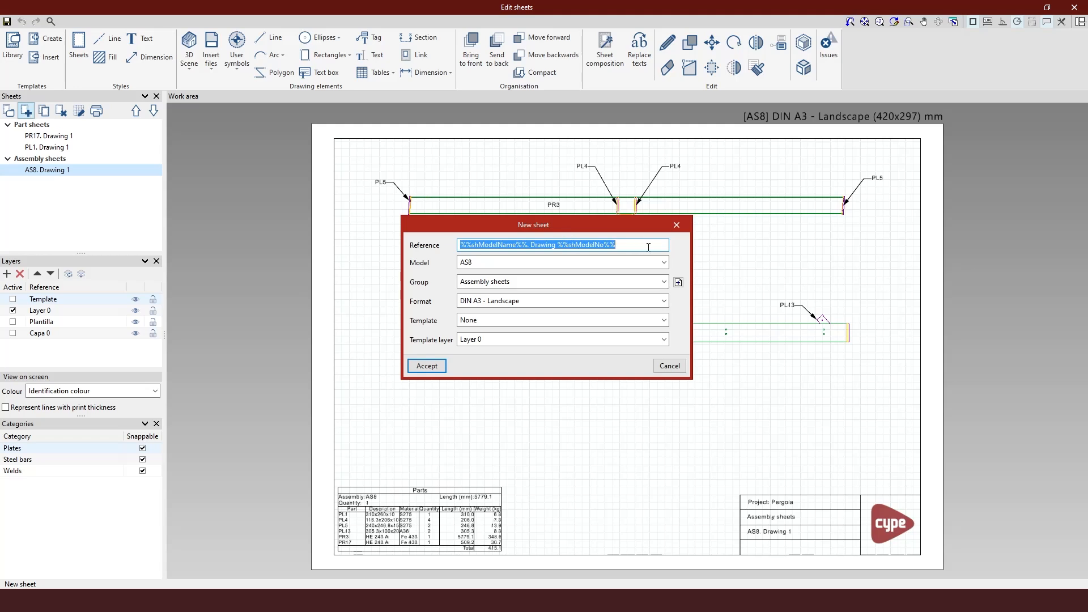
{"action": "type", "text": "link"}
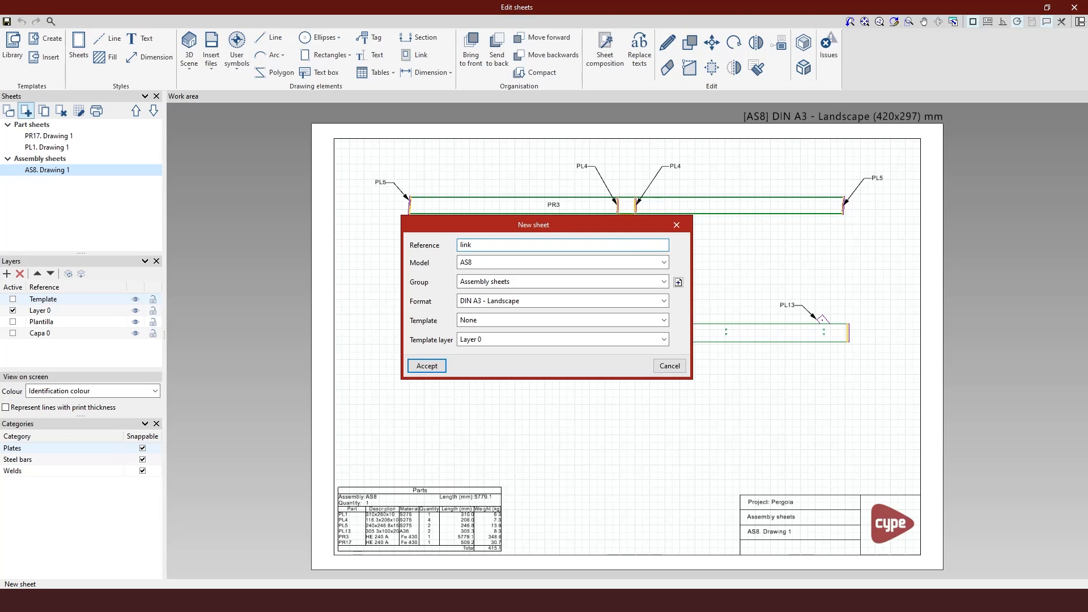
{"action": "left_click", "coordinate": [665, 263]}
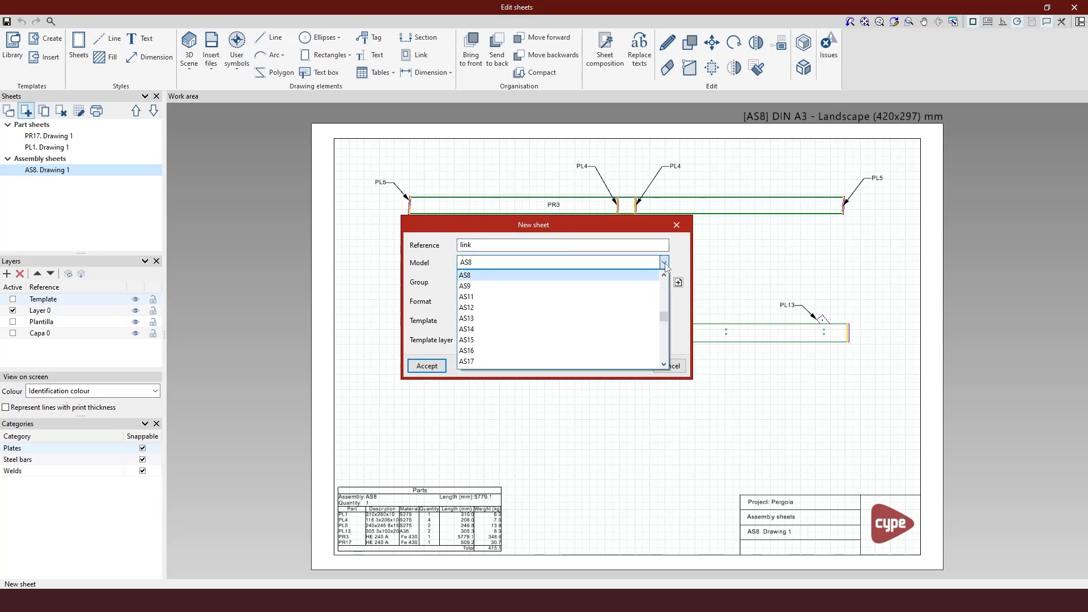
{"action": "left_click_drag", "start_coordinate": [665, 317], "coordinate": [666, 283]}
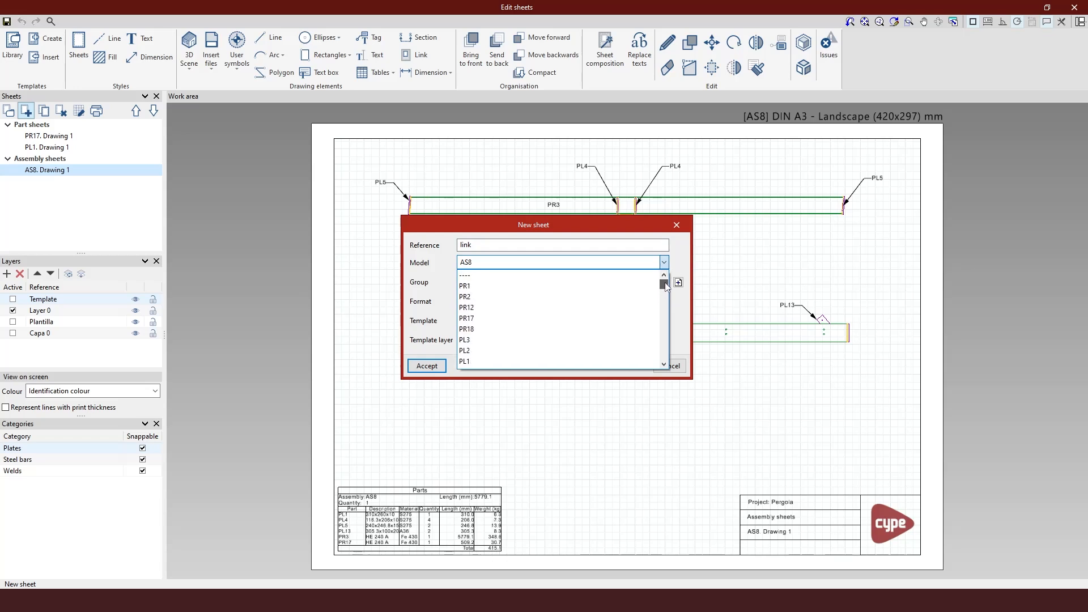
{"action": "left_click", "coordinate": [494, 277]}
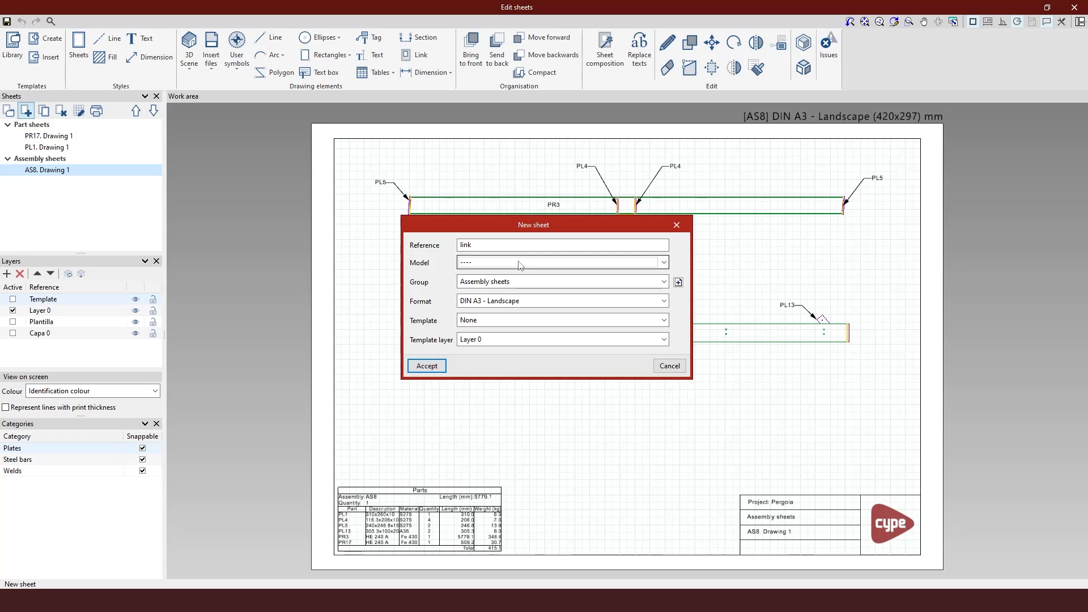
{"action": "left_click", "coordinate": [664, 282]}
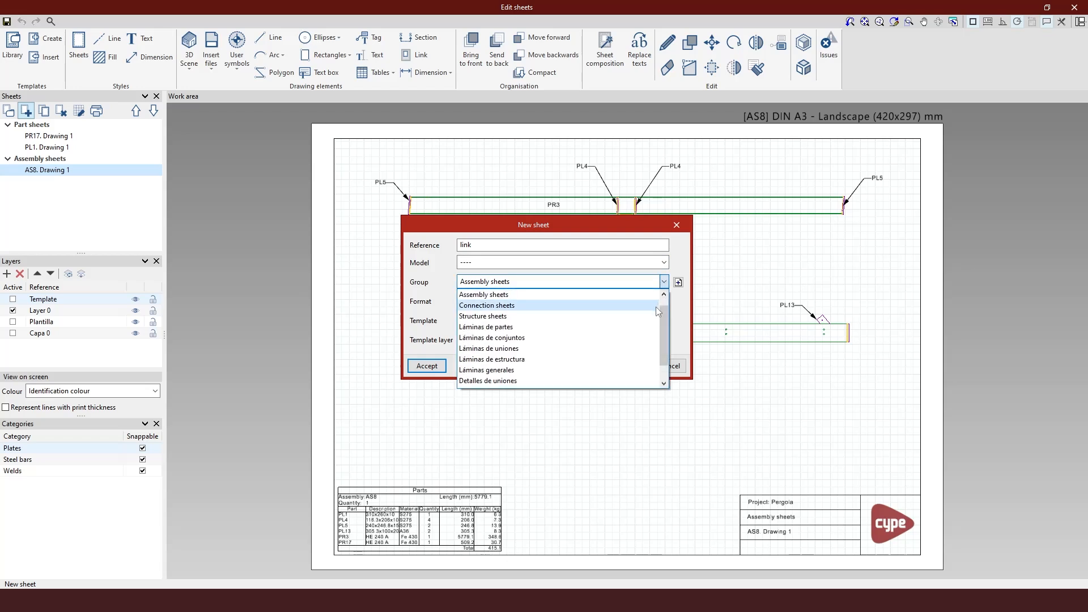
{"action": "left_click", "coordinate": [652, 295]}
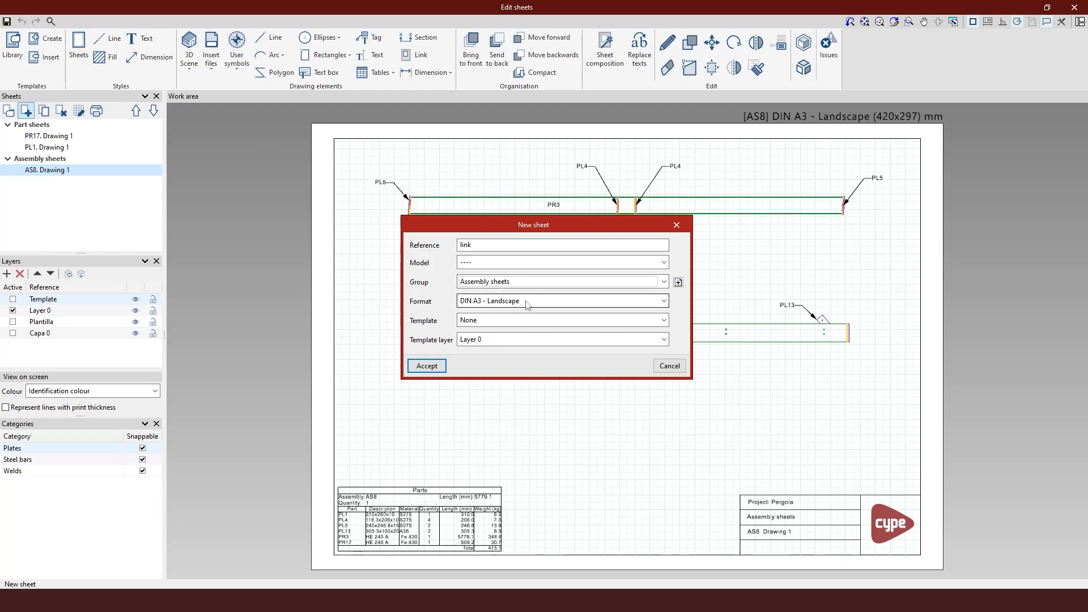
{"action": "left_click", "coordinate": [664, 303]}
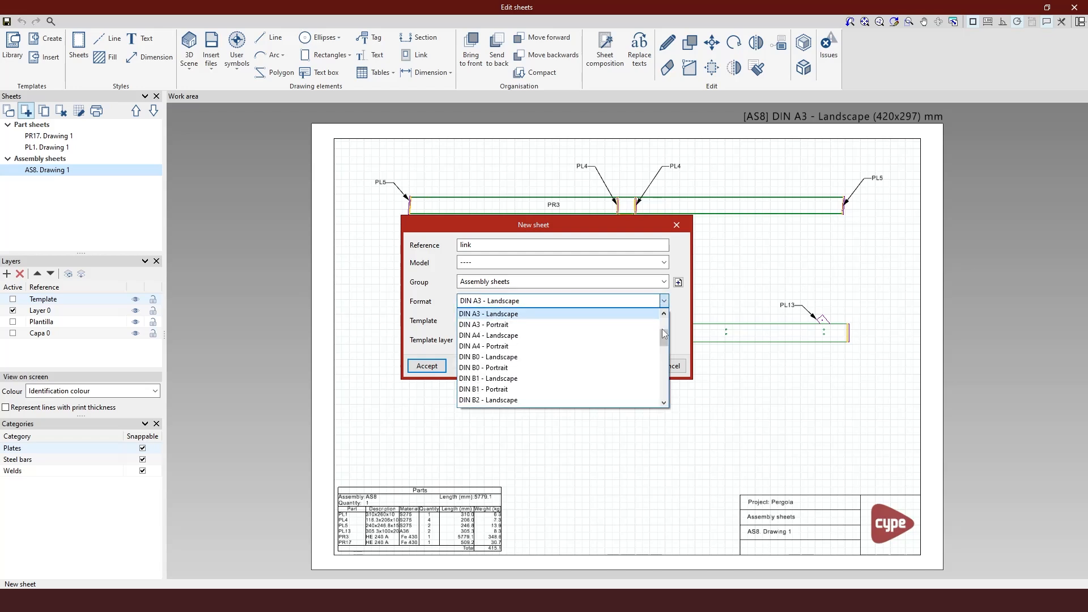
{"action": "scroll", "coordinate": [664, 330], "scroll_direction": "up", "scroll_amount": 3}
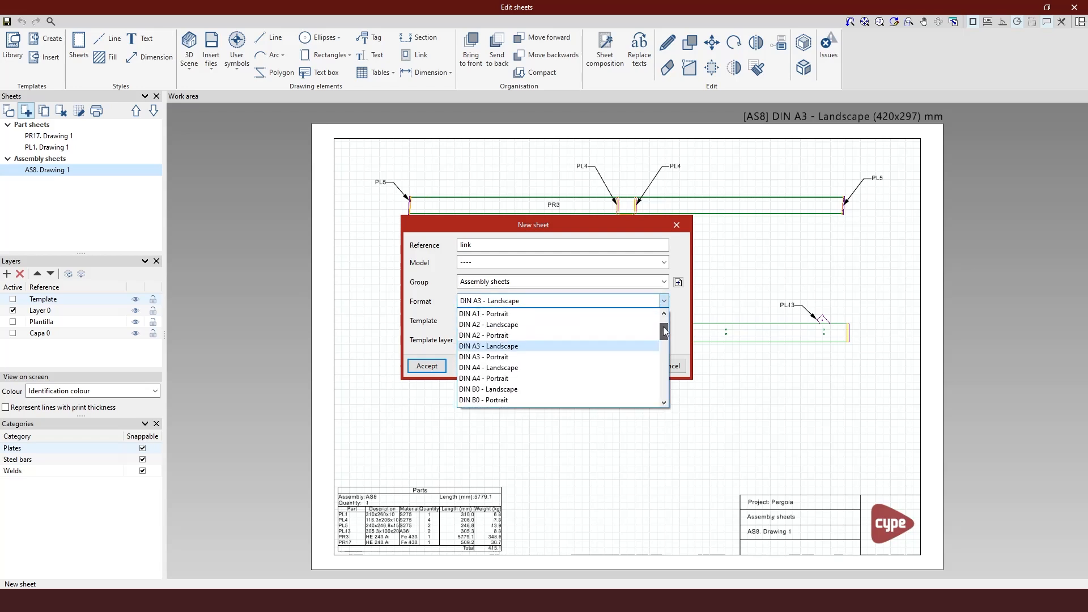
{"action": "left_click", "coordinate": [502, 325]}
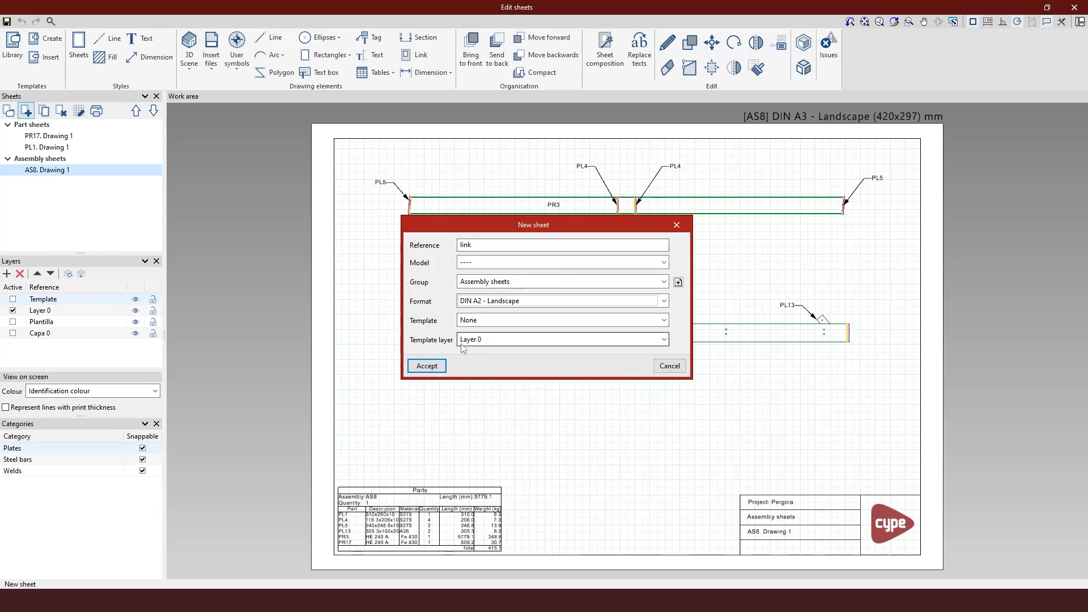
{"action": "left_click", "coordinate": [427, 366]}
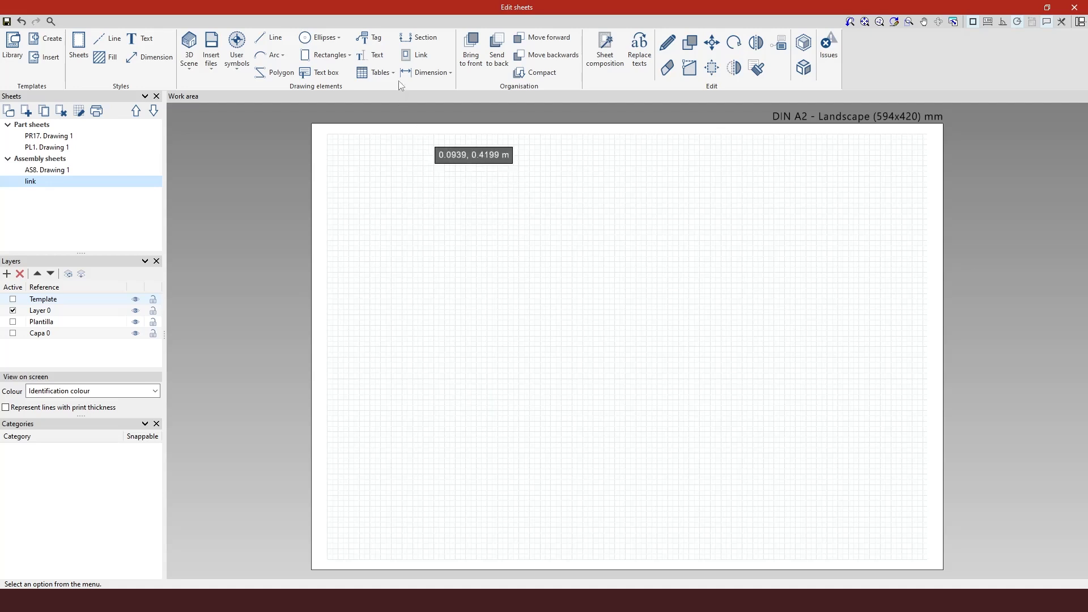
{"action": "left_click", "coordinate": [412, 57]}
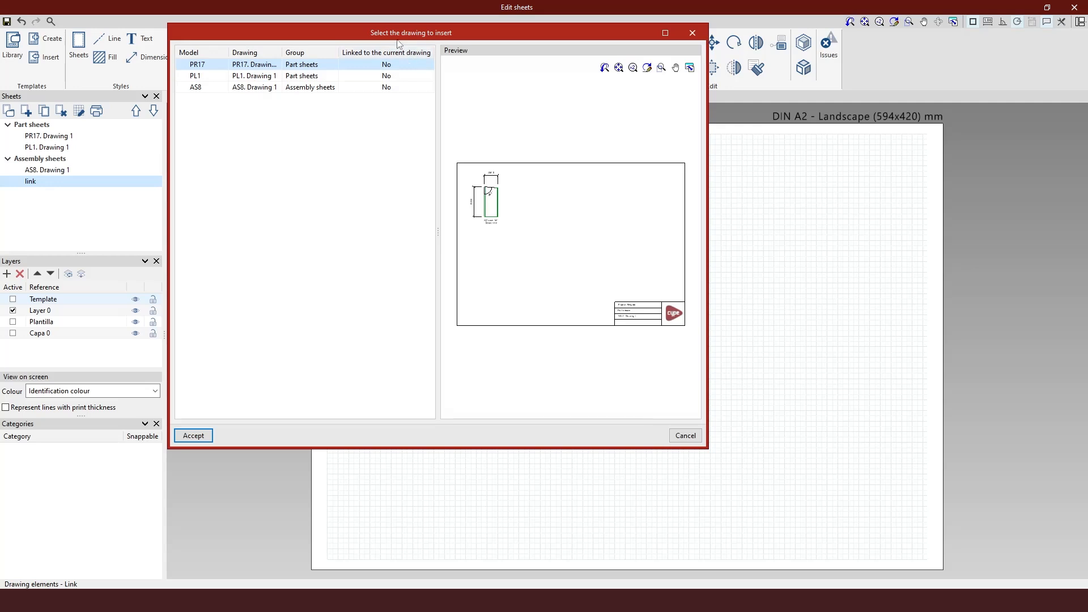
{"action": "mouse_move", "coordinate": [389, 32]}
{"action": "left_mouse_down"}
{"action": "mouse_move", "coordinate": [549, 66]}
{"action": "mouse_move", "coordinate": [691, 66]}
{"action": "left_mouse_up"}
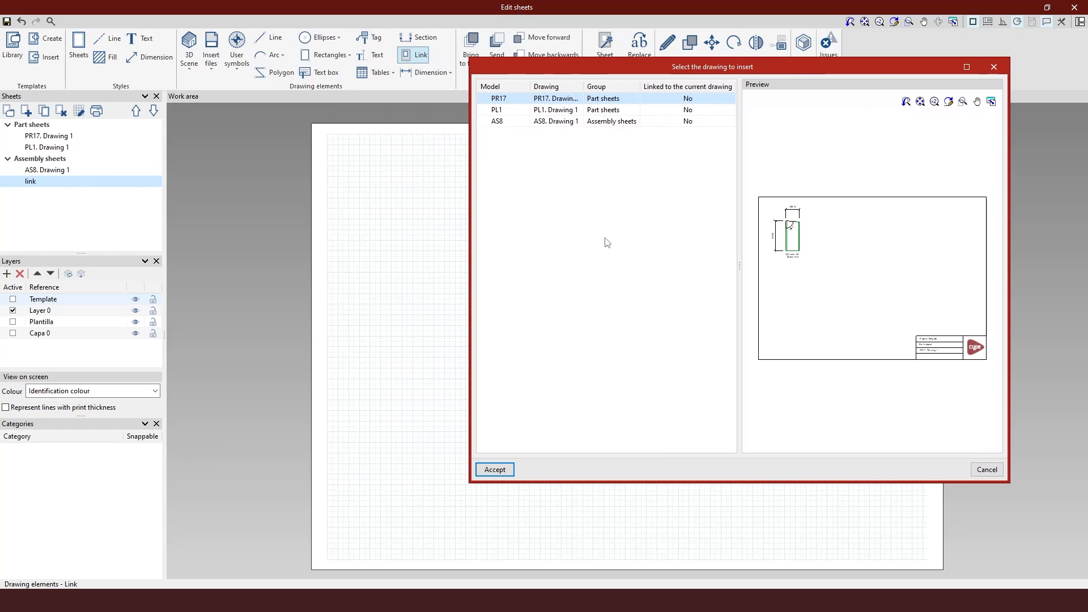
{"action": "left_click", "coordinate": [994, 67]}
Step: Inspect the link sheet's properties without changing them
{"action": "right_click", "coordinate": [104, 182]}
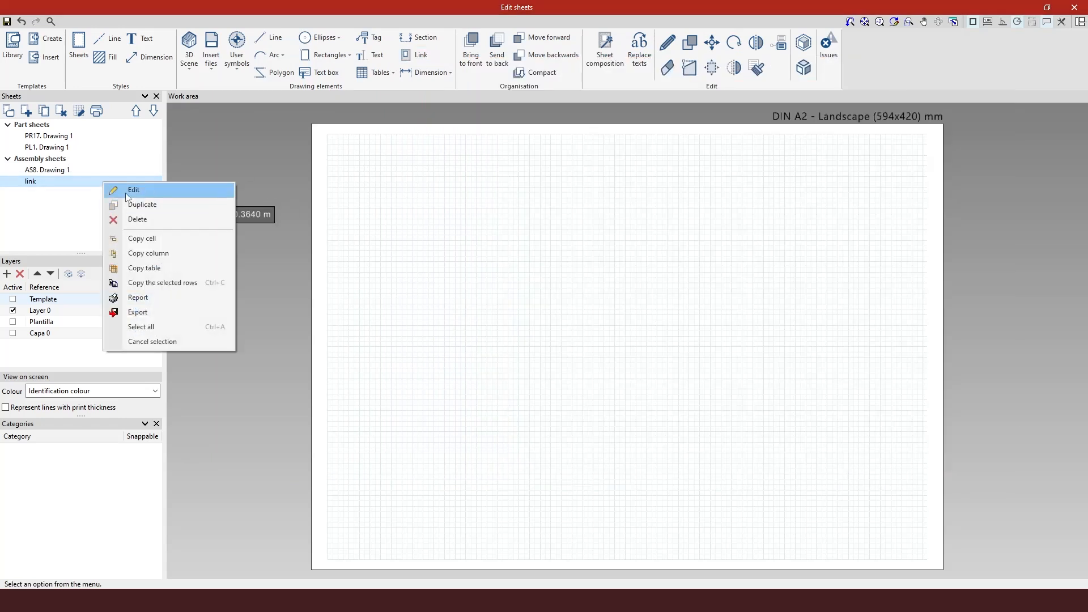
{"action": "left_click", "coordinate": [130, 189]}
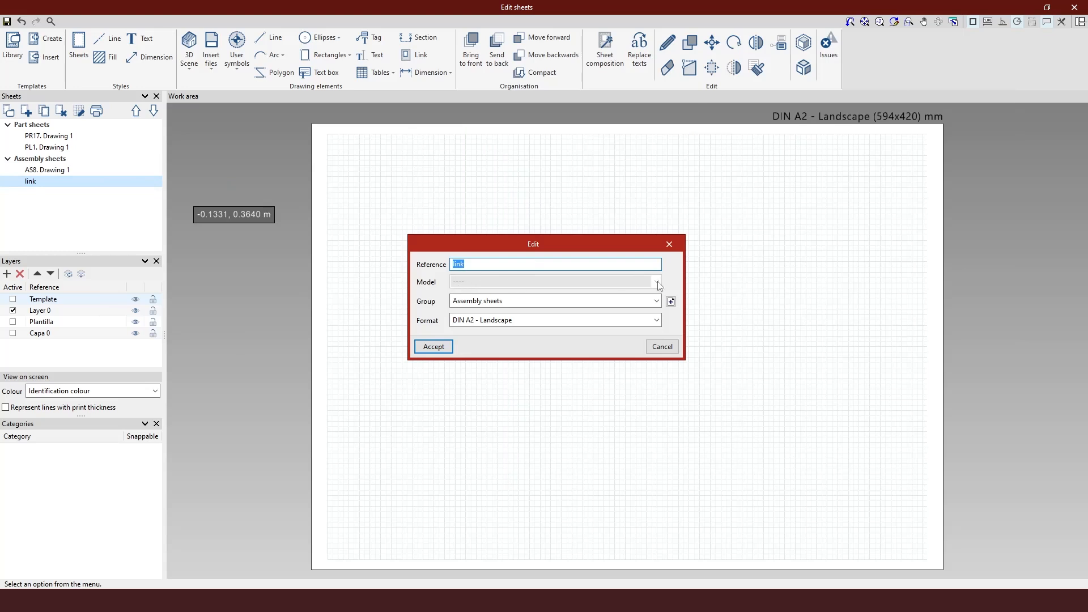
{"action": "left_click", "coordinate": [669, 245]}
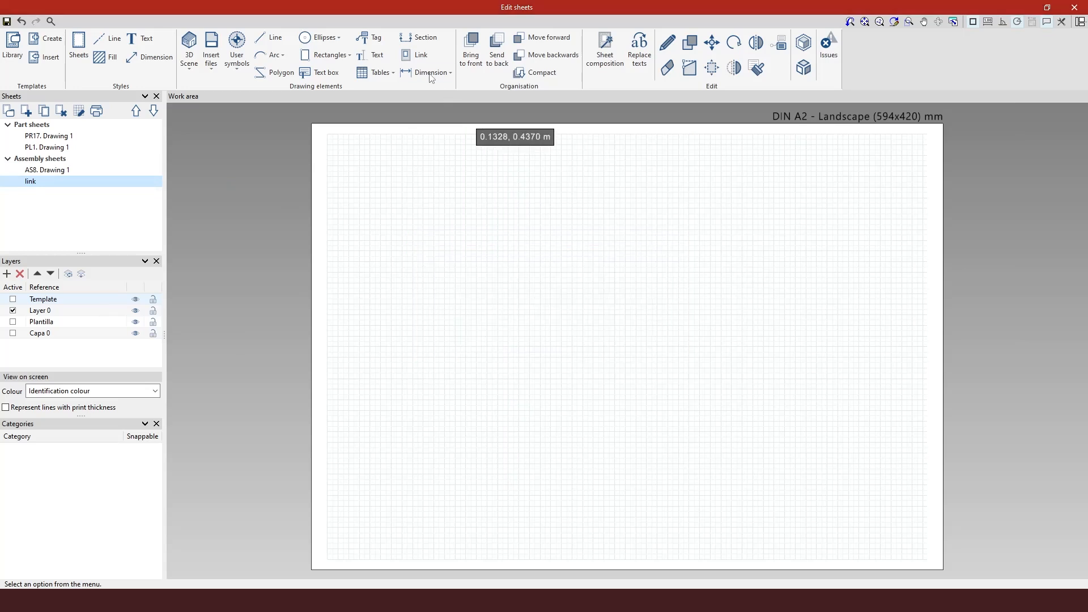
Step: Link the AS8 Drawing 1 assembly drawing into the link sheet, placing it in the upper-left area
{"action": "left_click", "coordinate": [420, 55]}
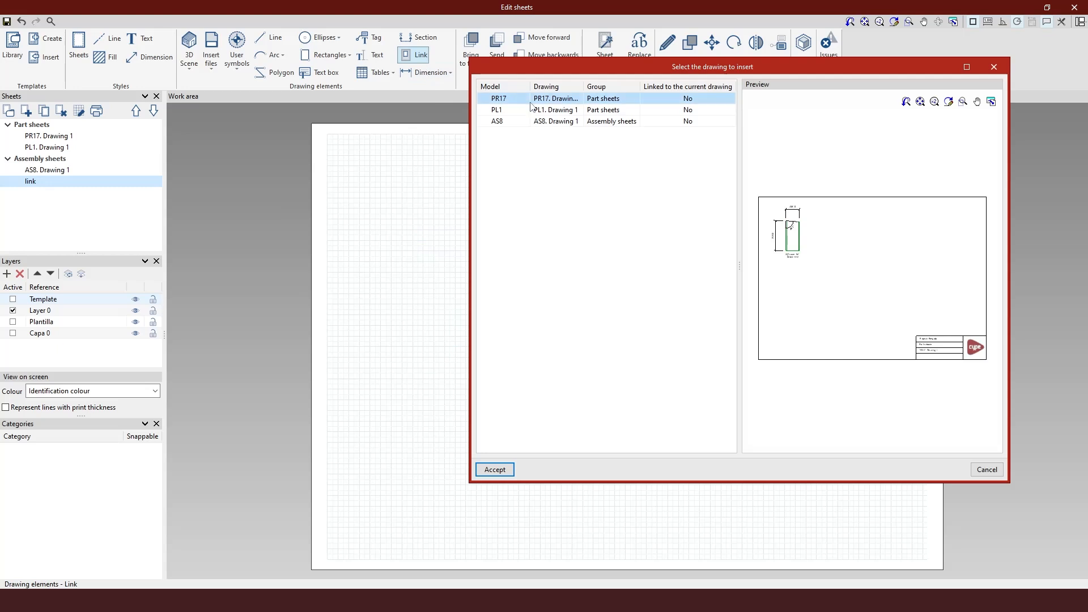
{"action": "left_click", "coordinate": [505, 122]}
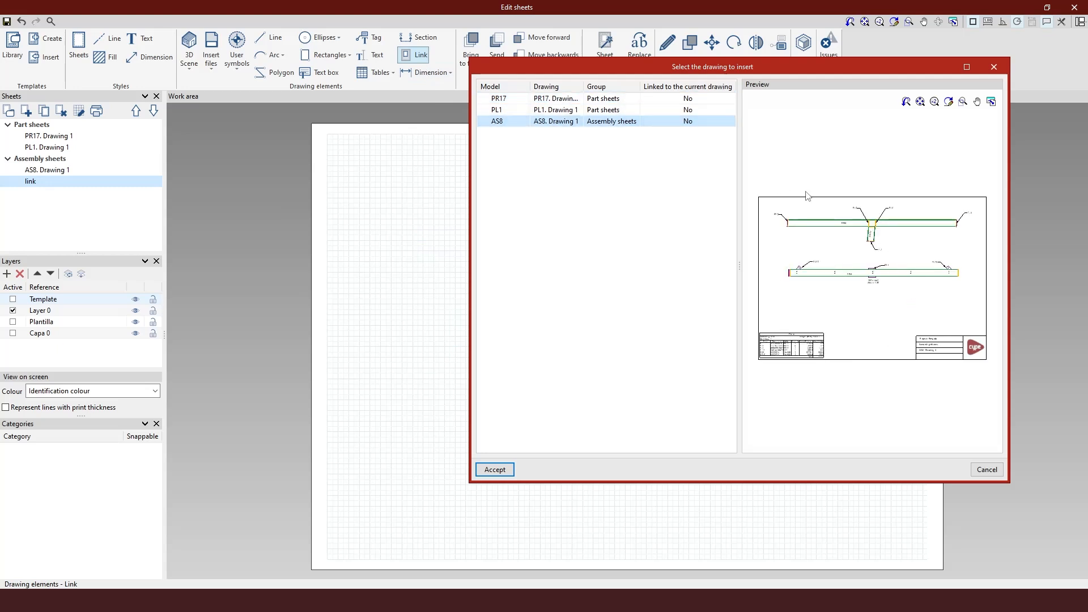
{"action": "left_click", "coordinate": [572, 111]}
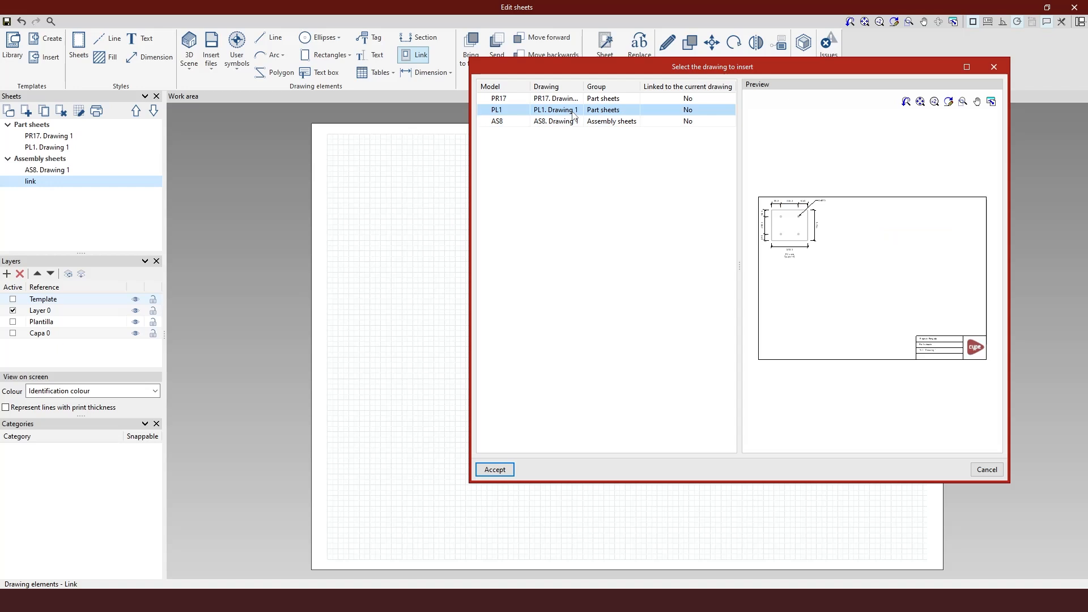
{"action": "key", "text": "Up"}
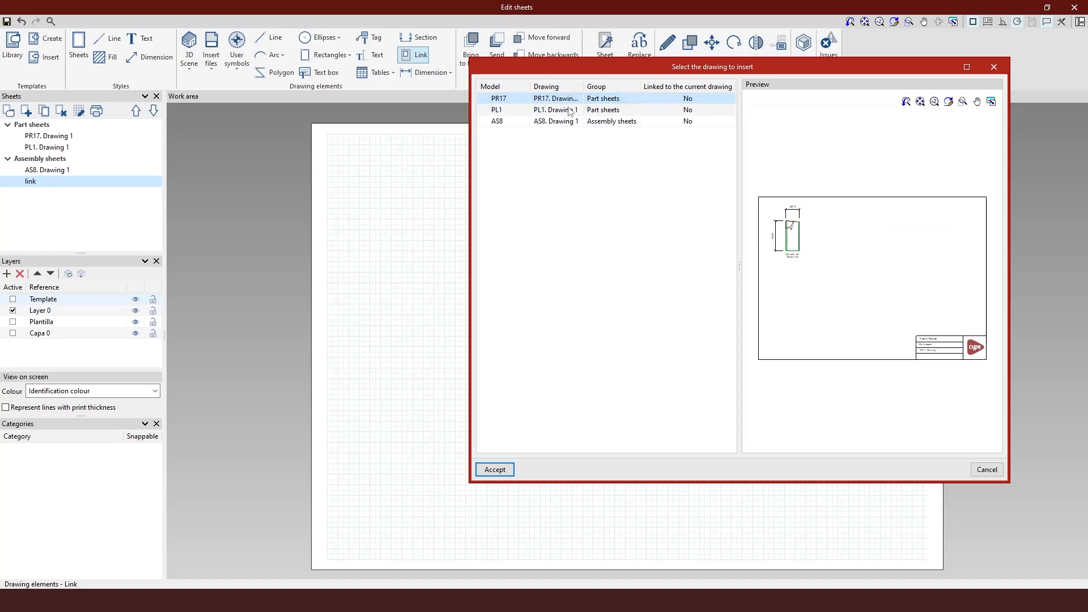
{"action": "left_click", "coordinate": [570, 111]}
{"action": "left_click", "coordinate": [563, 124]}
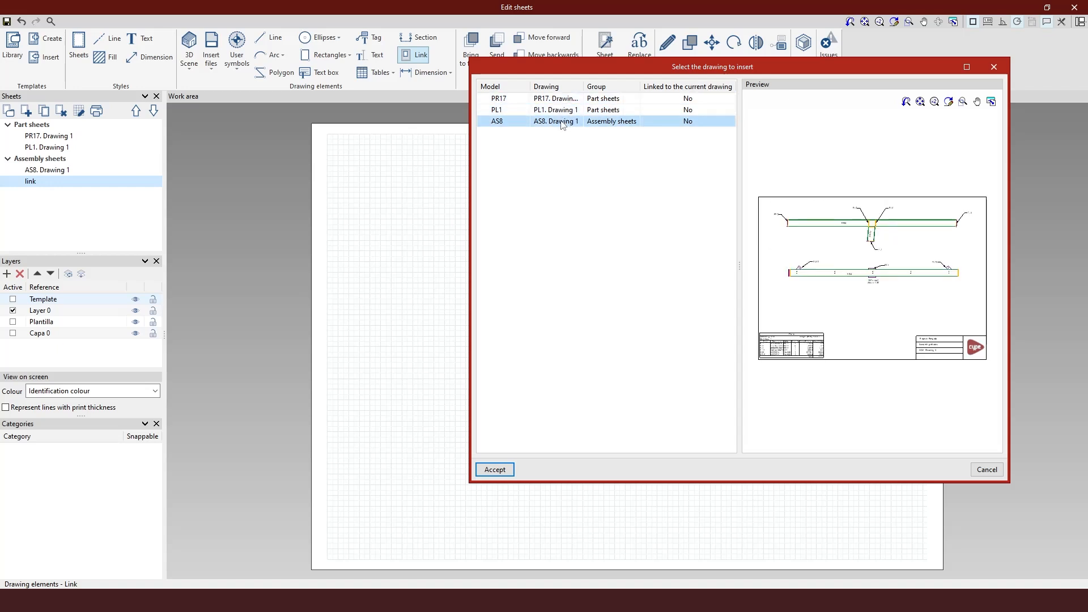
{"action": "left_click", "coordinate": [506, 468]}
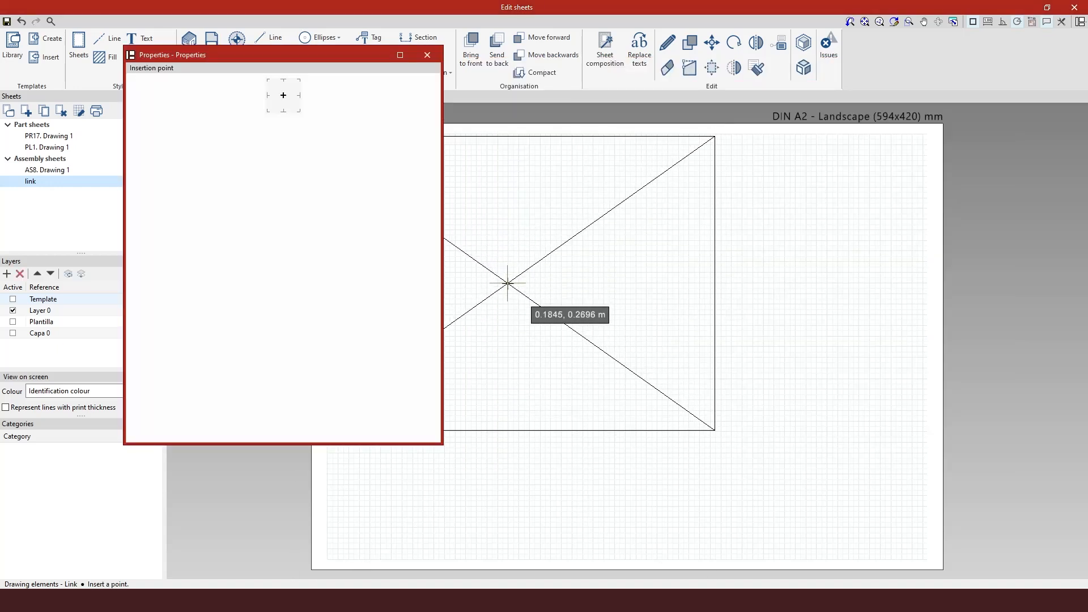
{"action": "left_click", "coordinate": [509, 284]}
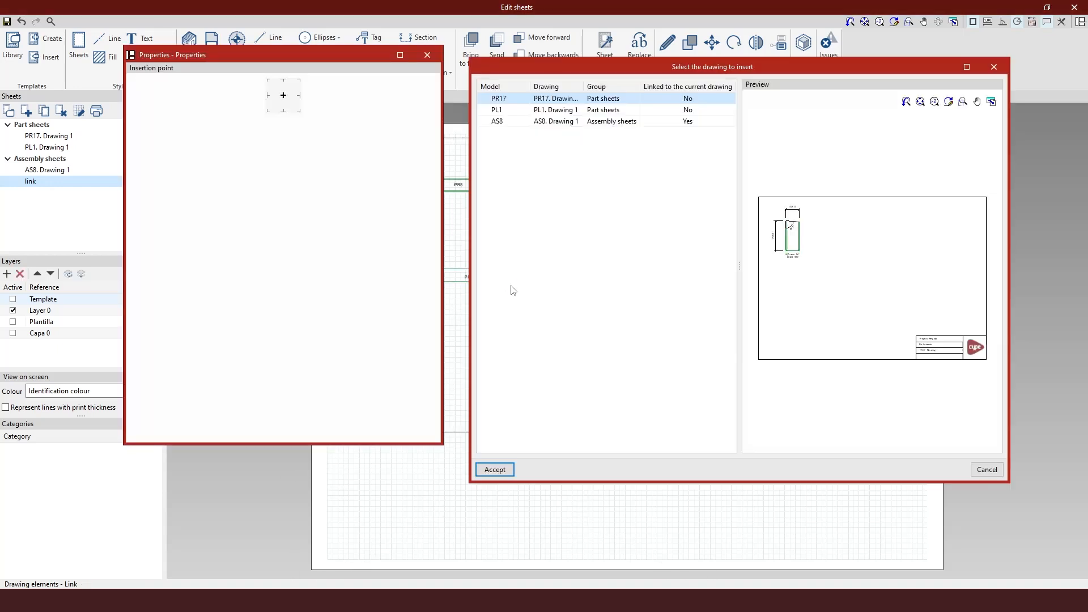
{"action": "left_click", "coordinate": [994, 68]}
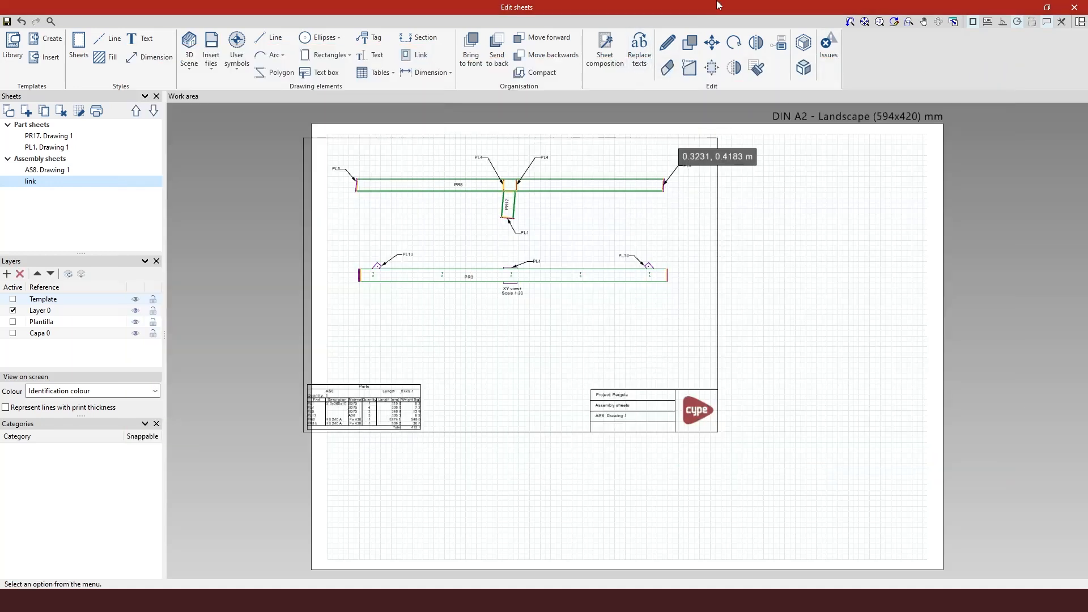
Step: Move the linked drawing so its upper-left frame corner aligns with the sheet border's corner
{"action": "left_click", "coordinate": [711, 42]}
{"action": "mouse_move", "coordinate": [766, 465]}
{"action": "left_mouse_down"}
{"action": "mouse_move", "coordinate": [467, 371]}
{"action": "mouse_move", "coordinate": [313, 130]}
{"action": "mouse_move", "coordinate": [264, 109]}
{"action": "left_mouse_up"}
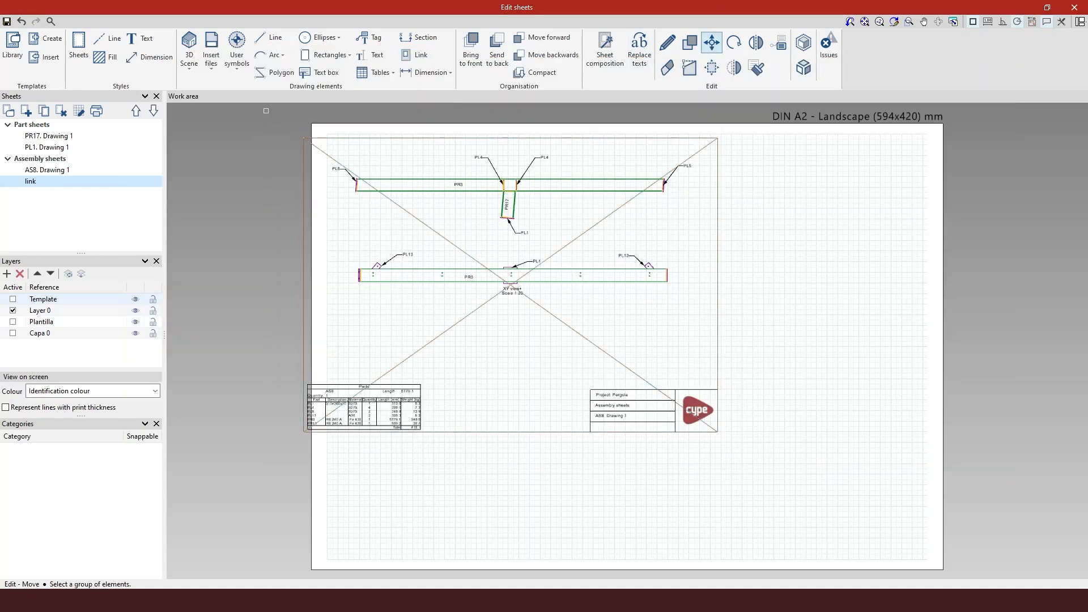
{"action": "left_click", "coordinate": [305, 138]}
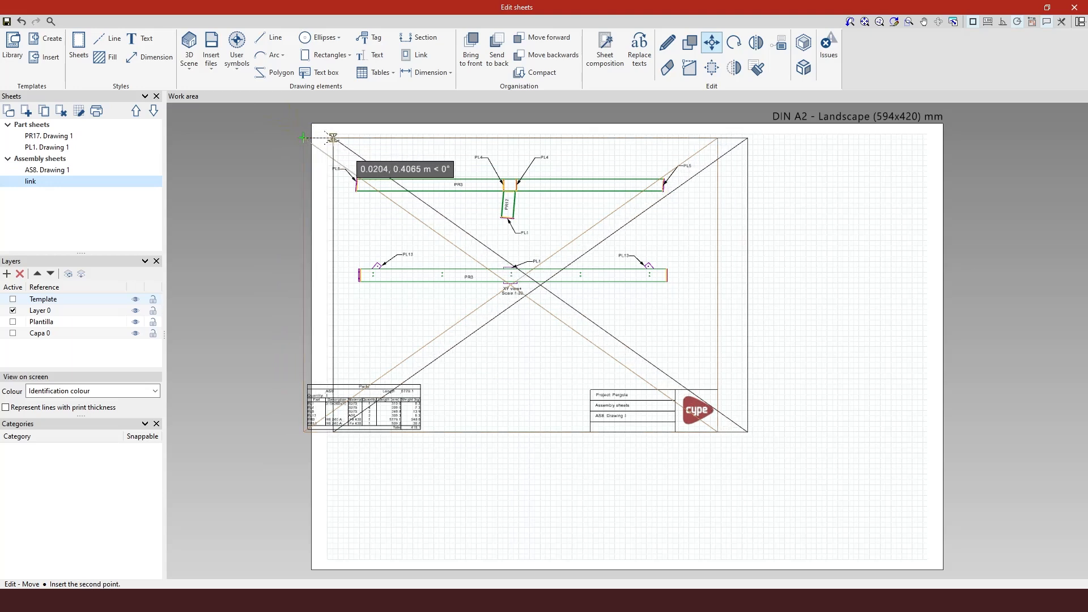
{"action": "left_click", "coordinate": [333, 138]}
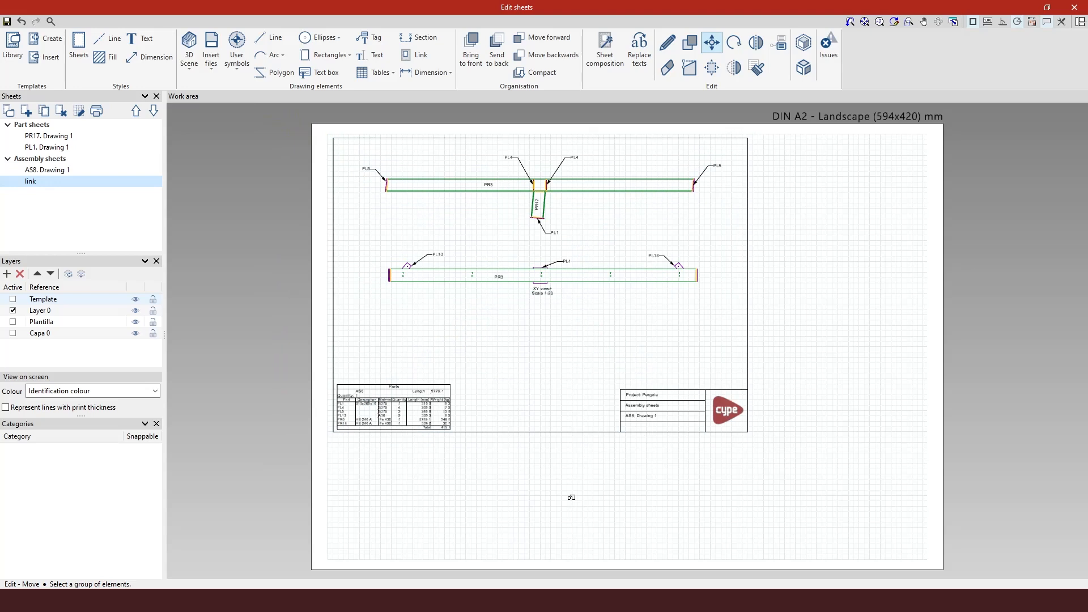
{"action": "left_click", "coordinate": [741, 475]}
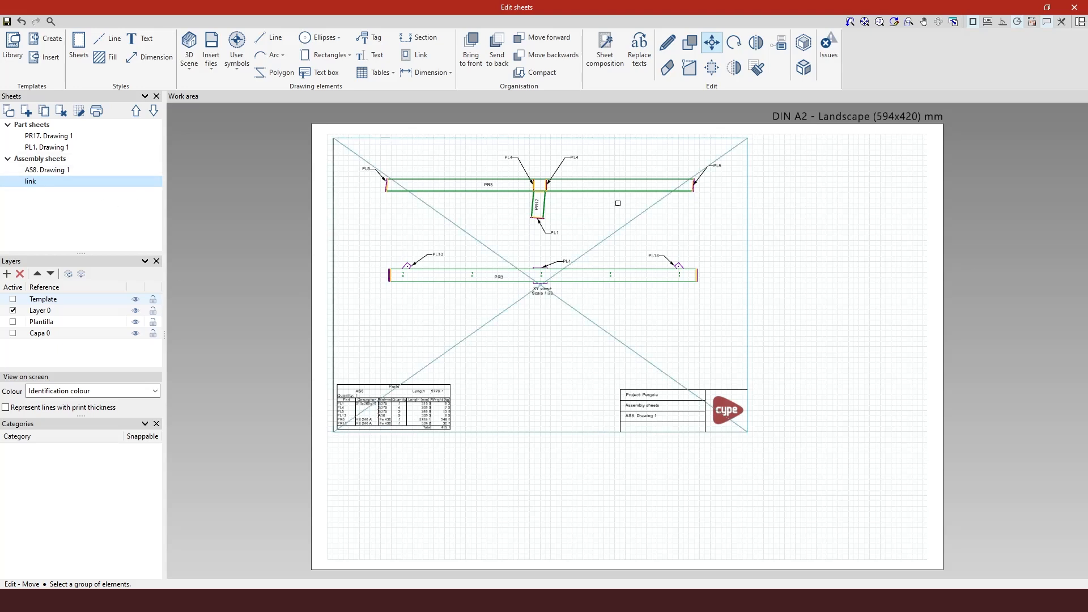
Step: Open the linked assembly drawing's source sheet AS8 Drawing 1 from the link sheet and compare the two sheets
{"action": "left_click", "coordinate": [667, 42]}
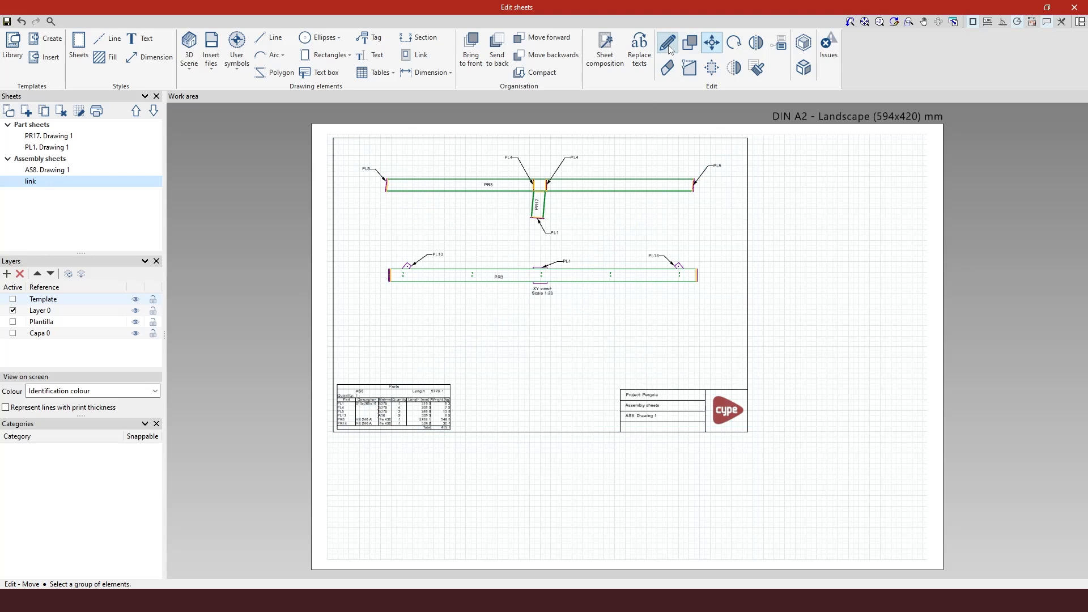
{"action": "left_click", "coordinate": [650, 334]}
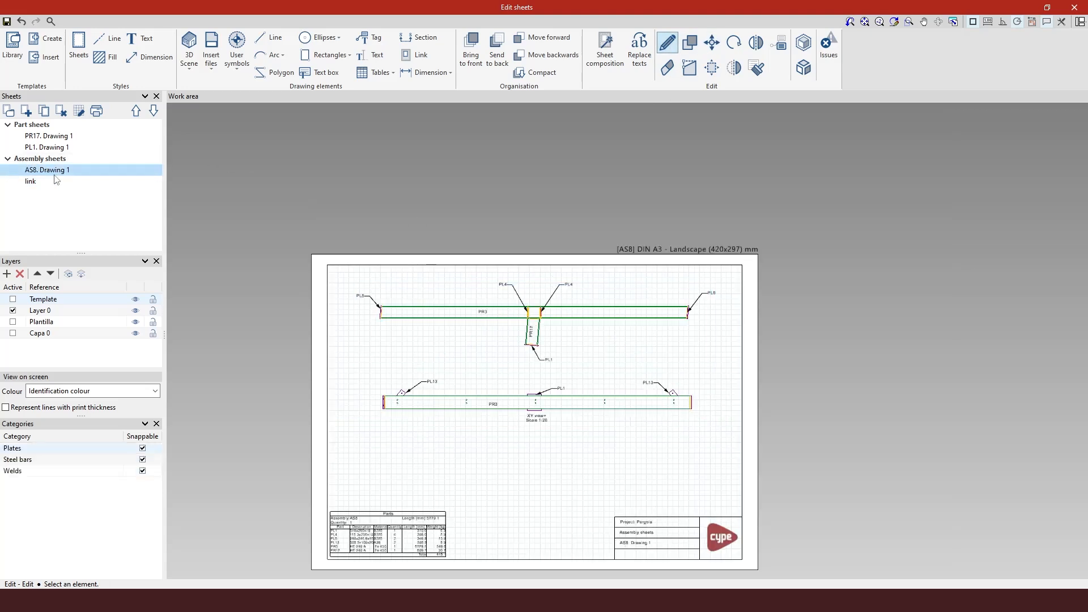
{"action": "scroll", "coordinate": [492, 239], "scroll_direction": "down", "scroll_amount": 3}
{"action": "scroll", "coordinate": [467, 478], "scroll_direction": "up", "scroll_amount": 3}
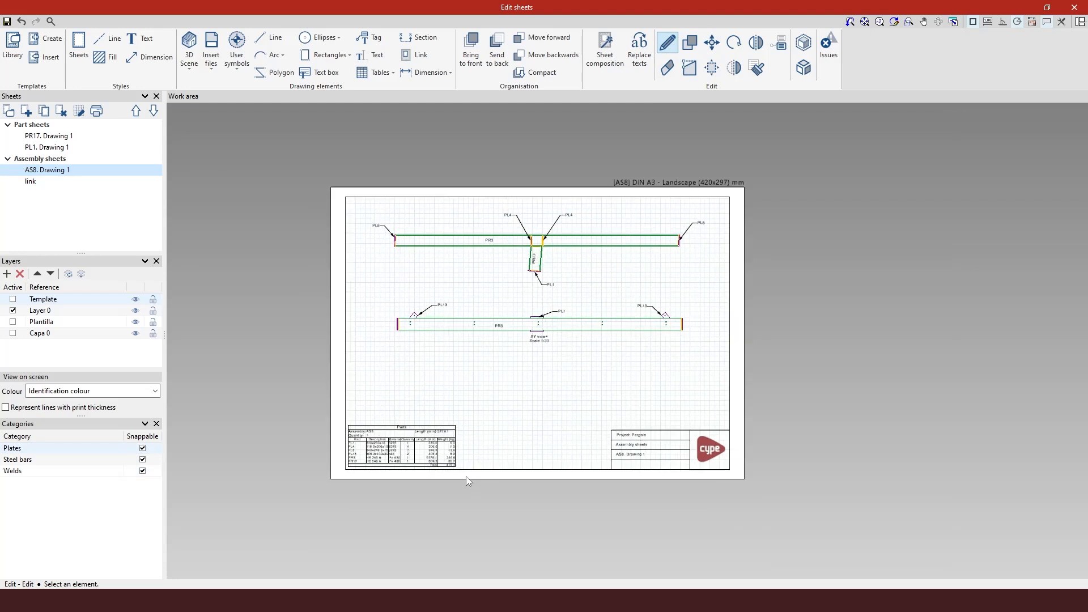
{"action": "left_click", "coordinate": [59, 181]}
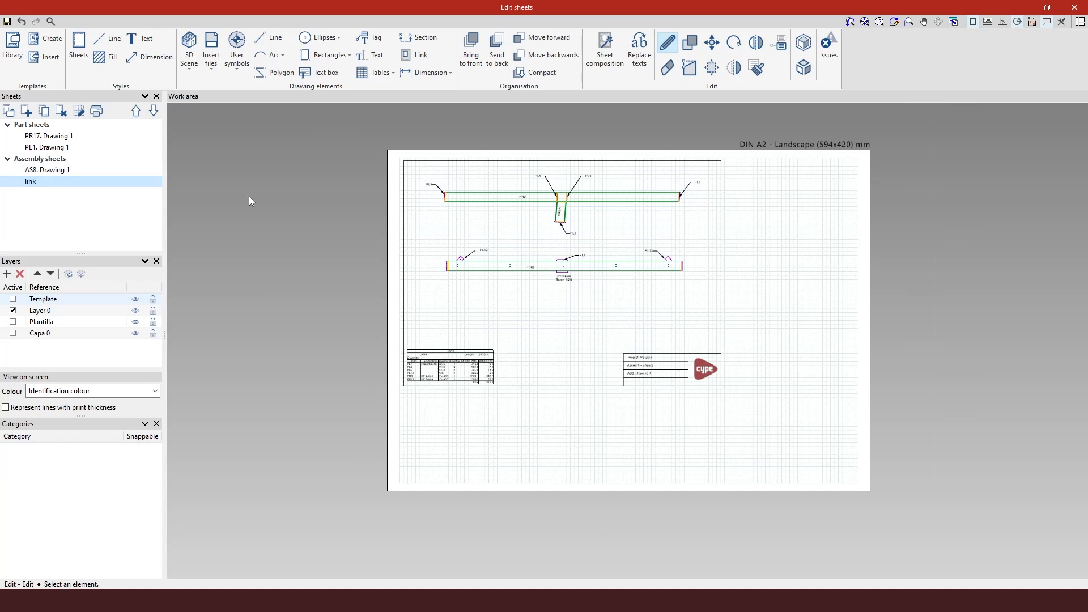
{"action": "key", "text": "Up"}
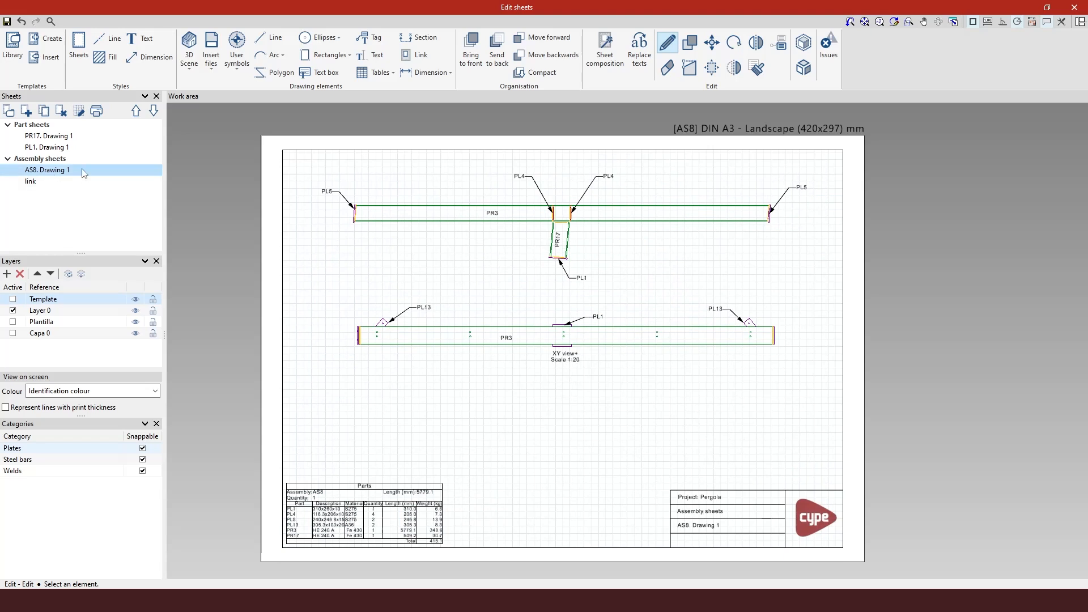
Step: Delete the title block from the AS8 Drawing 1 sheet
{"action": "left_click", "coordinate": [668, 68]}
{"action": "left_click_drag", "start_coordinate": [882, 571], "coordinate": [660, 457]}
{"action": "right_click", "coordinate": [659, 457]}
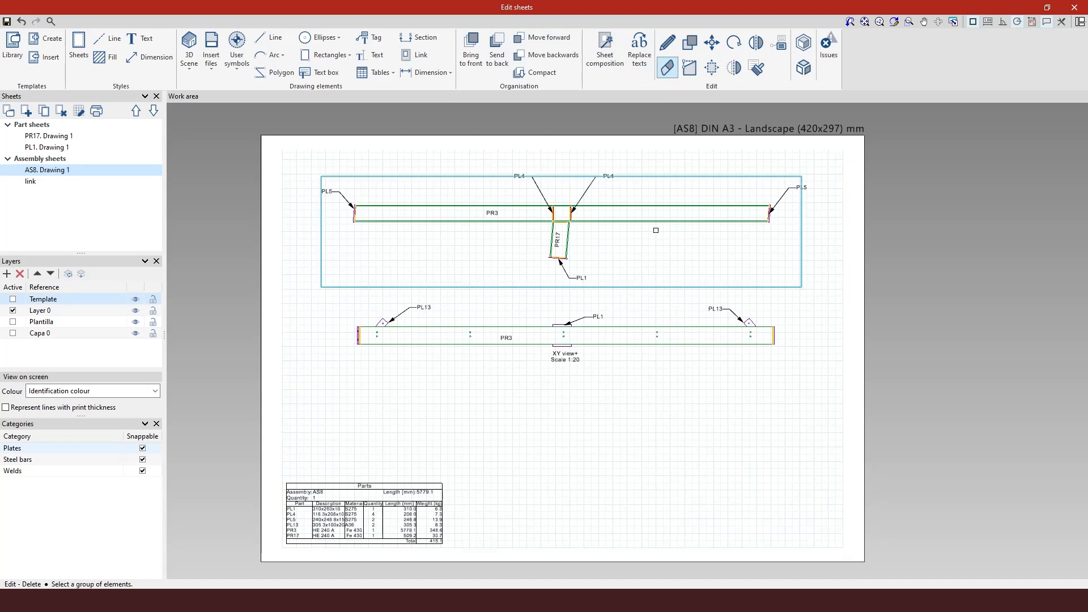
Step: Review the link sheet to check the updated linked assembly drawing
{"action": "left_click", "coordinate": [31, 182]}
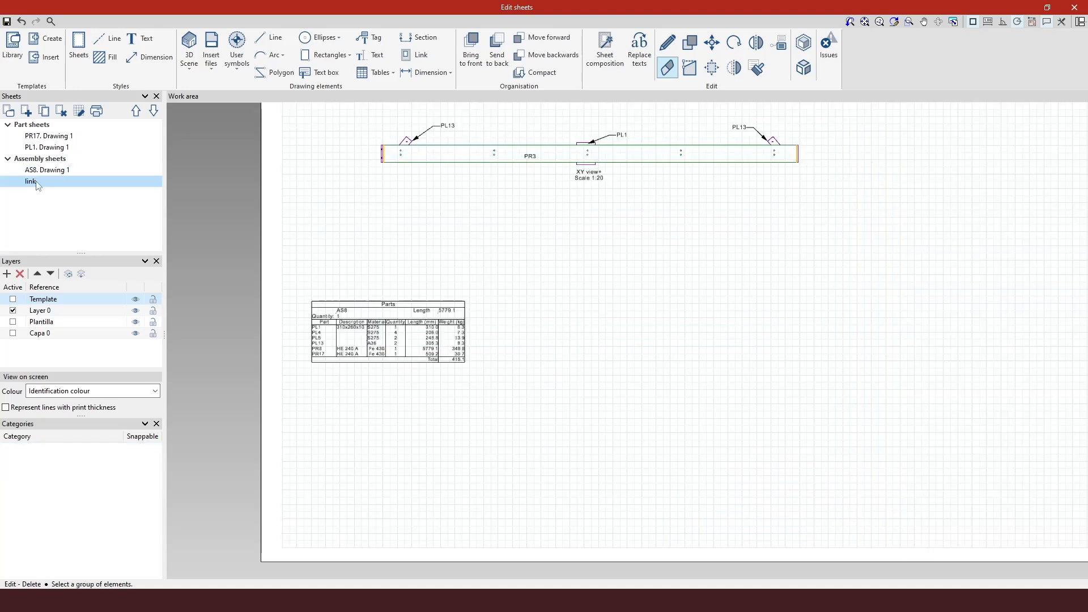
{"action": "scroll", "coordinate": [456, 535], "scroll_direction": "down", "scroll_amount": 1}
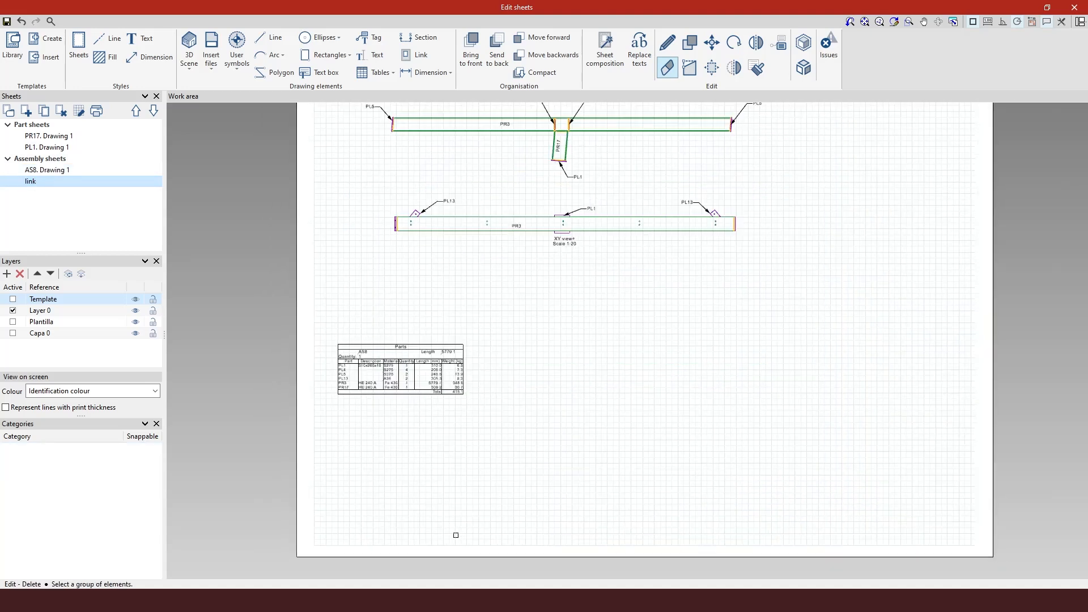
{"action": "scroll", "coordinate": [456, 535], "scroll_direction": "down", "scroll_amount": 1}
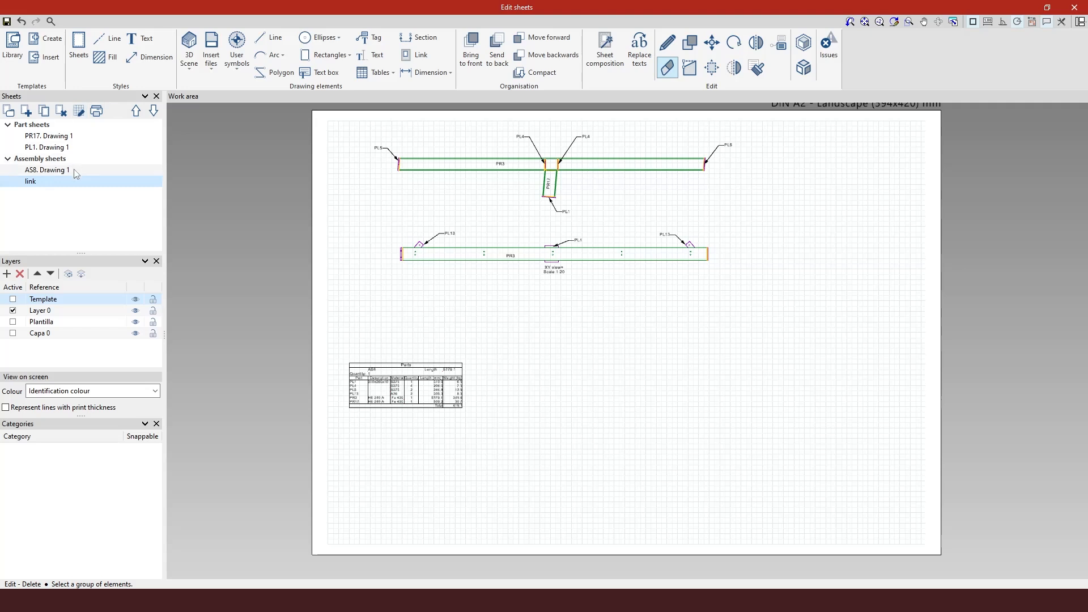
Step: Delete the title blocks from the PL1 Drawing 1 and PR17 Drawing 1 part sheets
{"action": "left_click", "coordinate": [57, 148]}
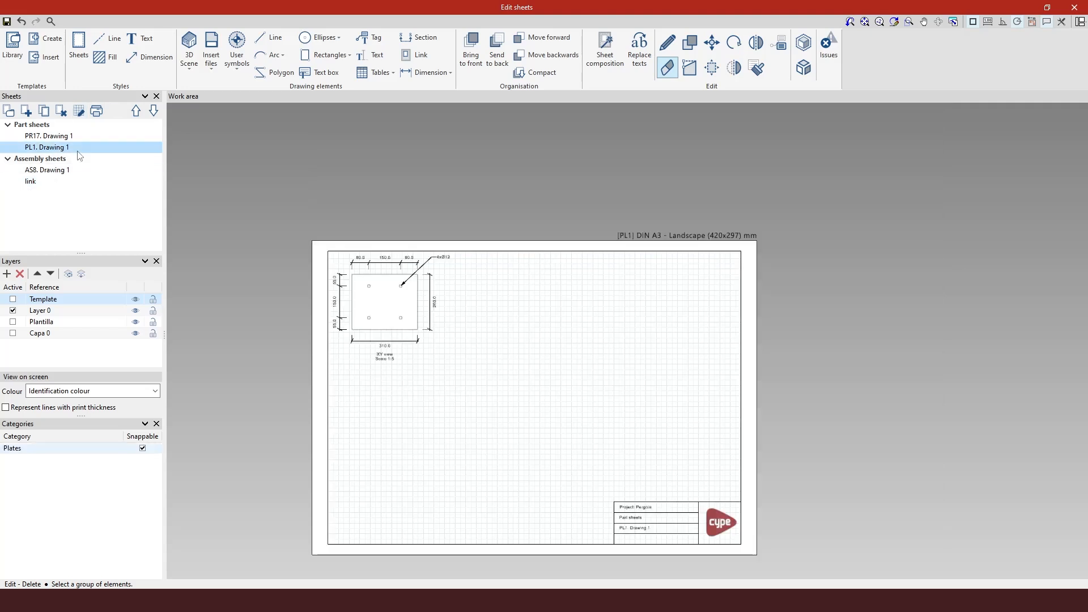
{"action": "left_click_drag", "start_coordinate": [788, 575], "coordinate": [605, 471]}
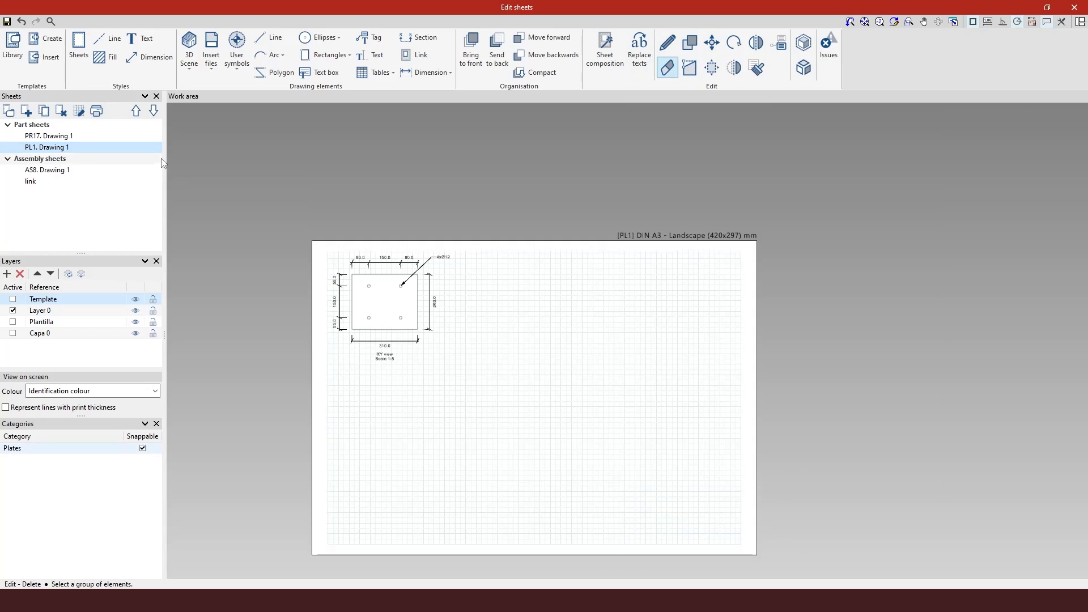
{"action": "left_click", "coordinate": [51, 136]}
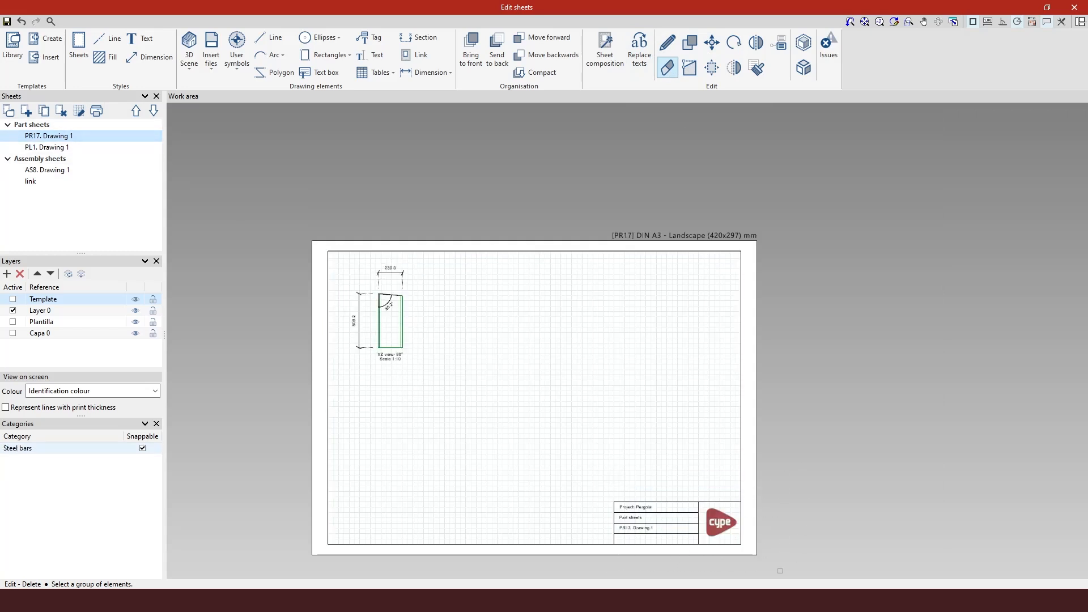
{"action": "left_click_drag", "start_coordinate": [764, 578], "coordinate": [588, 471]}
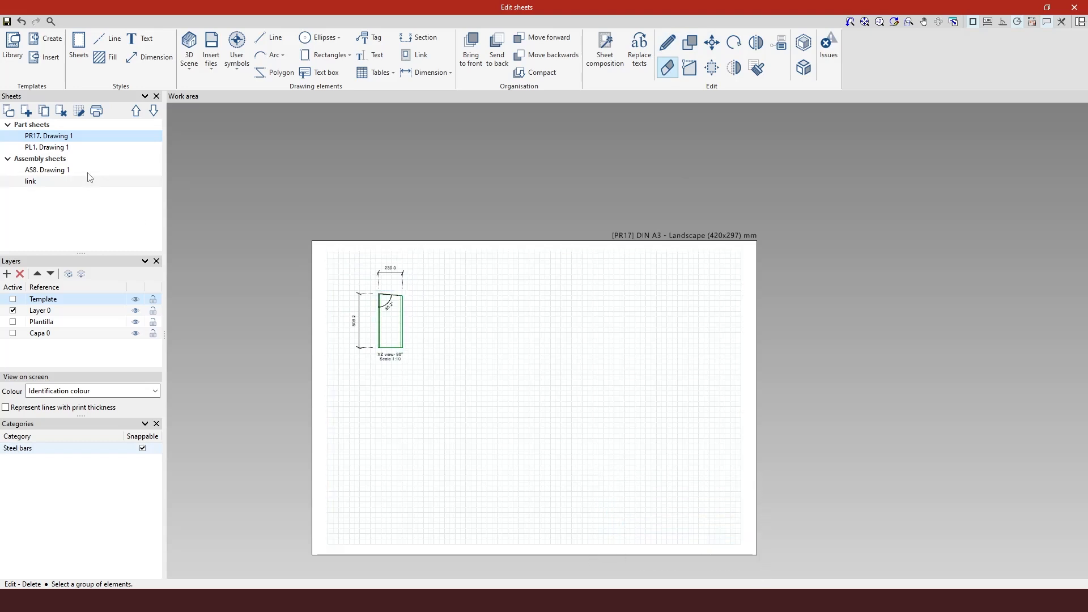
Step: Link the PR17 Drawing 1 part drawing into the link sheet, placing it in the upper-right area
{"action": "left_click", "coordinate": [52, 182]}
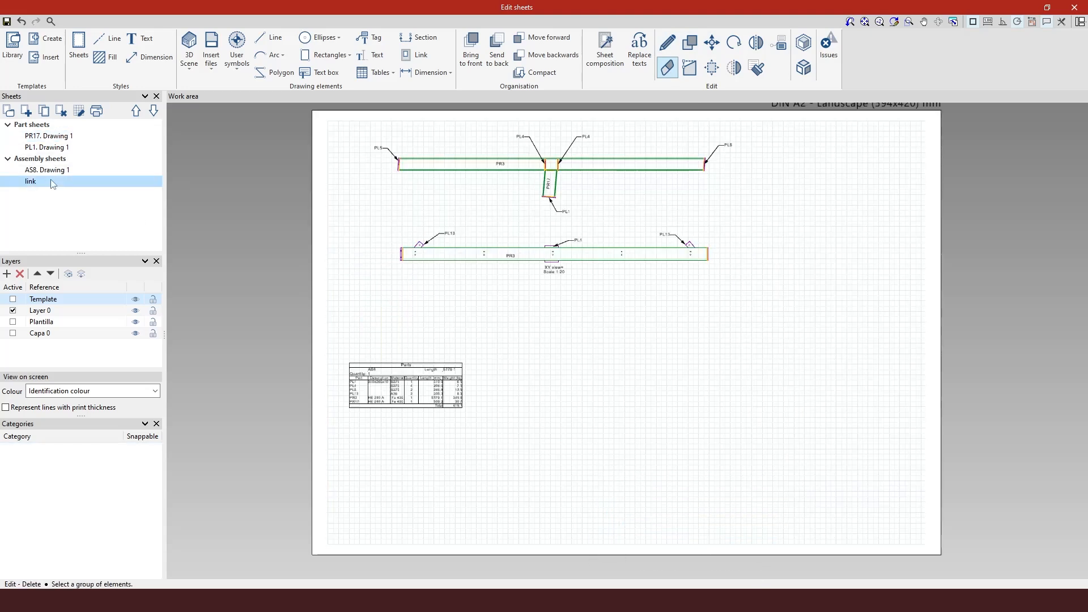
{"action": "left_click", "coordinate": [419, 55]}
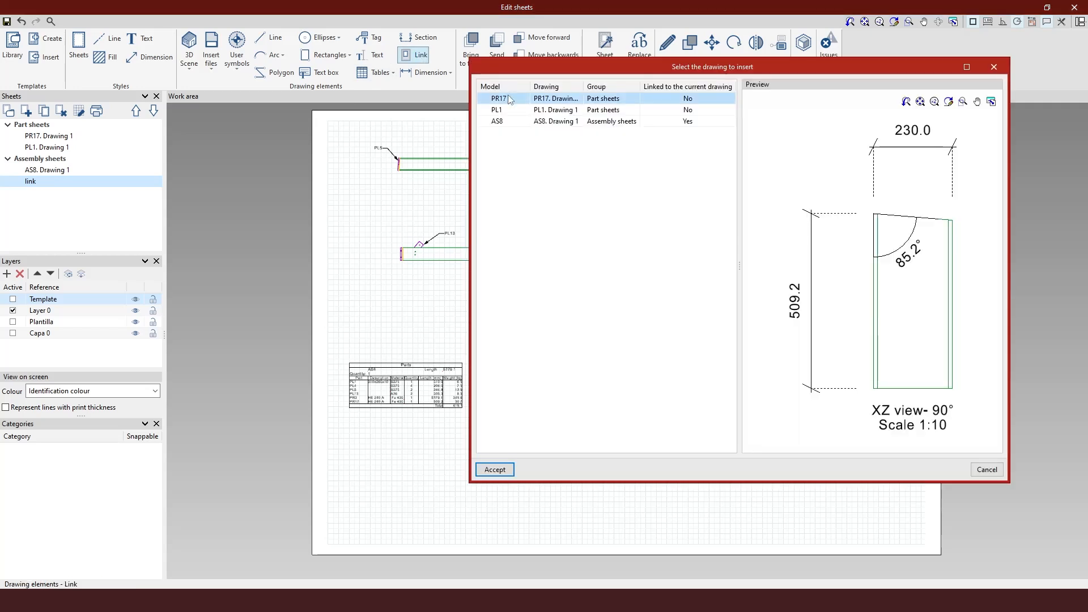
{"action": "left_click", "coordinate": [495, 470]}
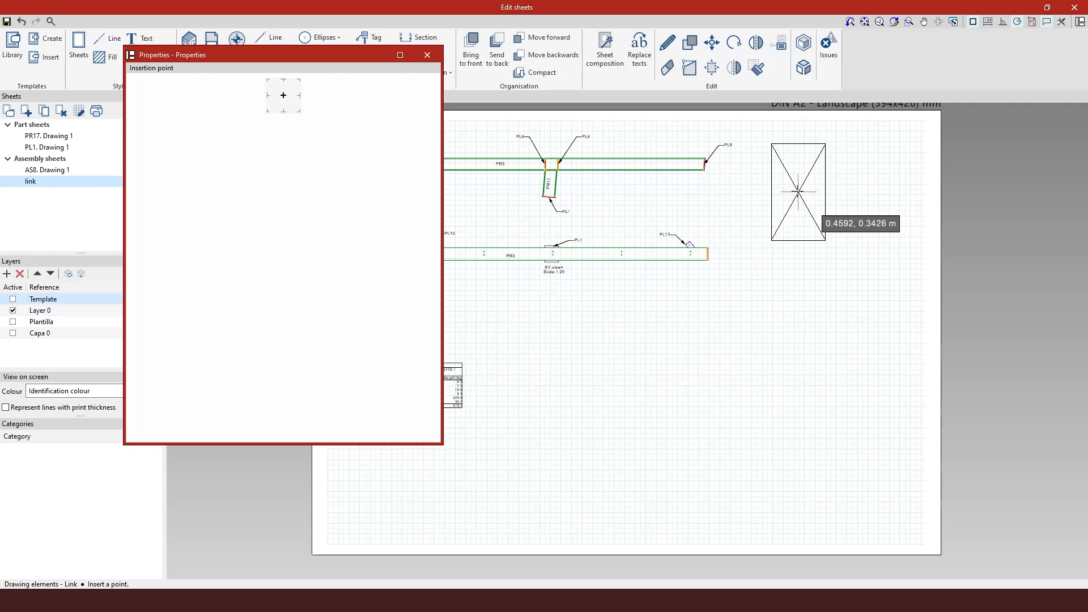
{"action": "left_click", "coordinate": [797, 187]}
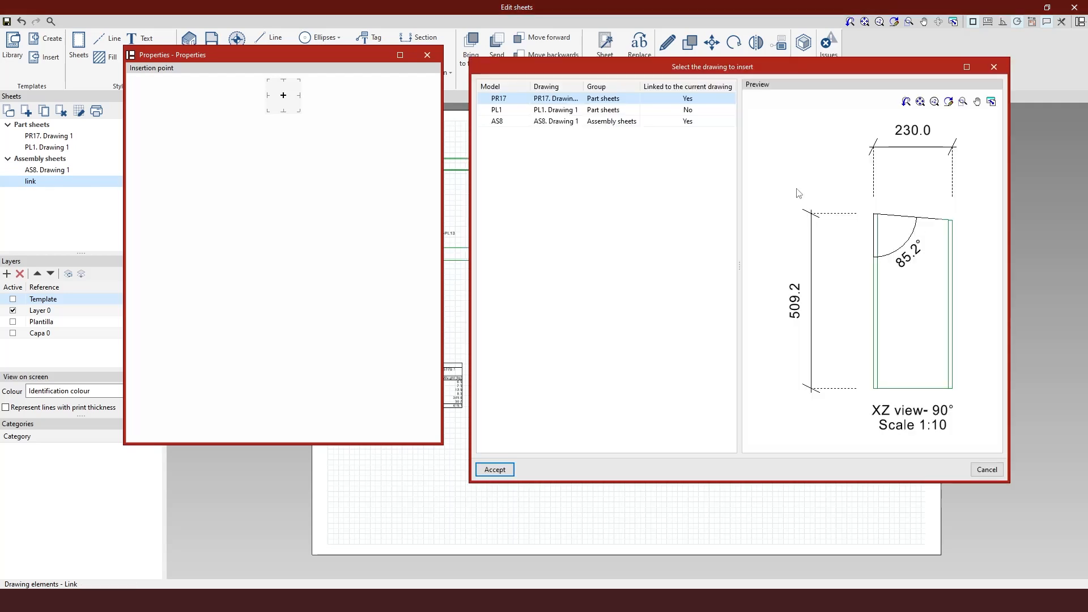
Step: Link the PL1 Drawing 1 part drawing into the link sheet, placing it below the PR17 drawing, and close the link dialog
{"action": "left_click", "coordinate": [494, 470]}
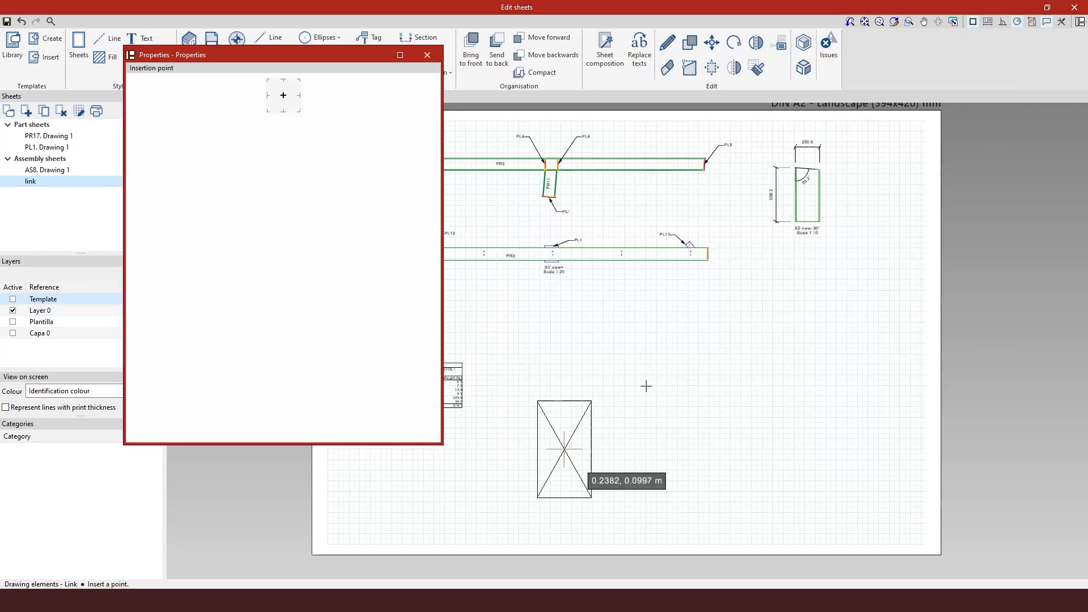
{"action": "left_click", "coordinate": [701, 327]}
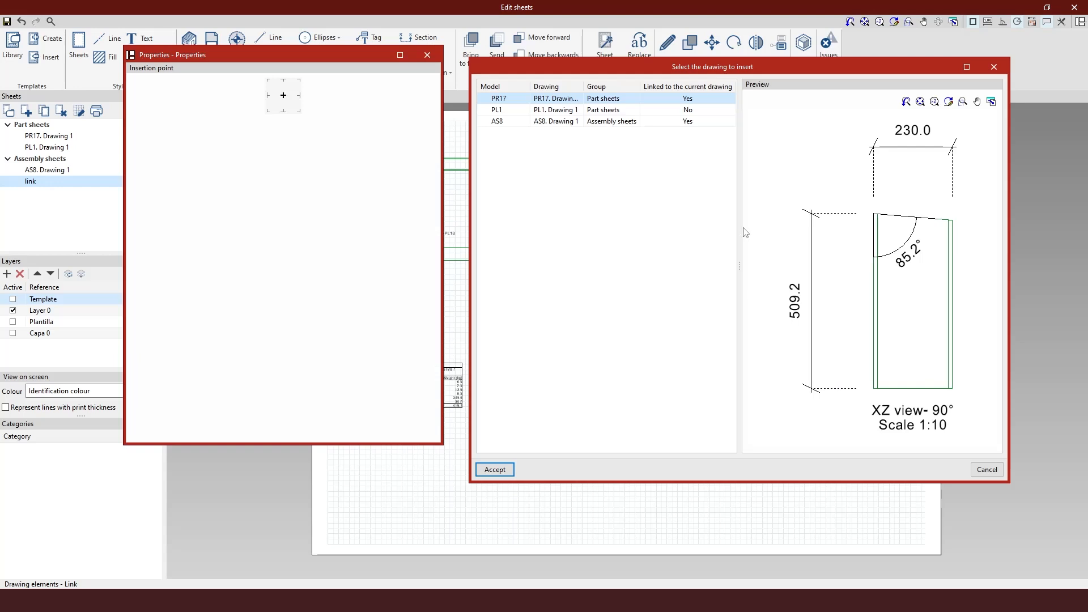
{"action": "left_click", "coordinate": [526, 111]}
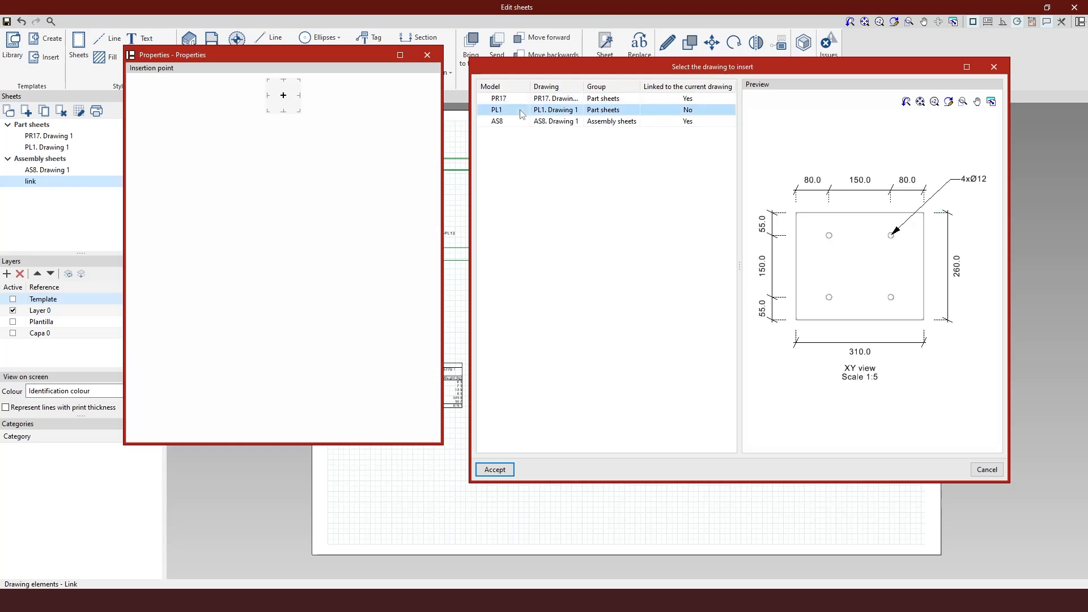
{"action": "left_click", "coordinate": [495, 470]}
{"action": "left_click", "coordinate": [818, 313]}
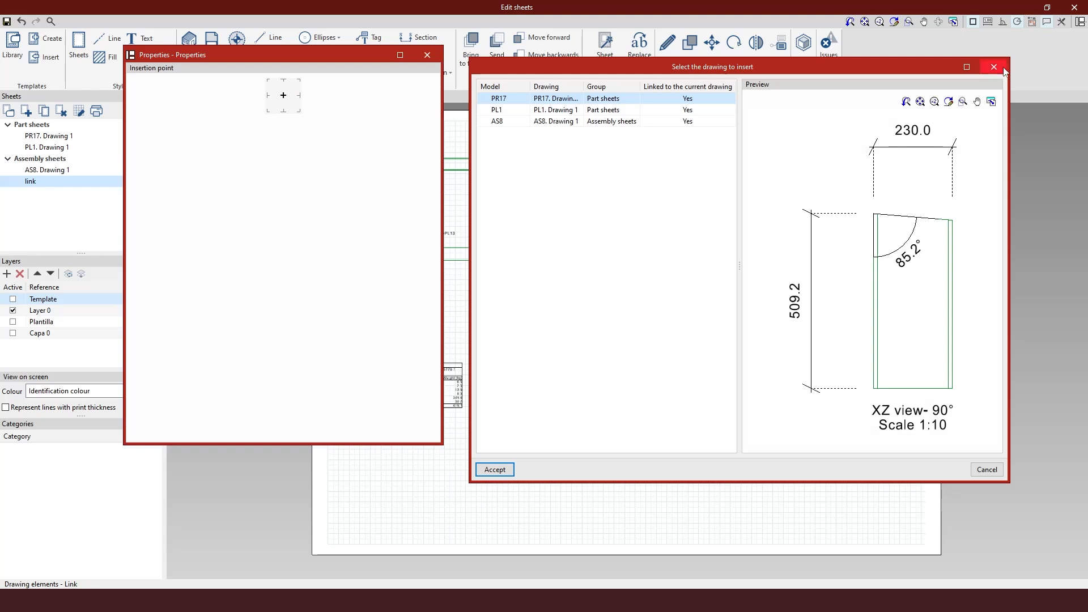
{"action": "left_click", "coordinate": [1003, 67]}
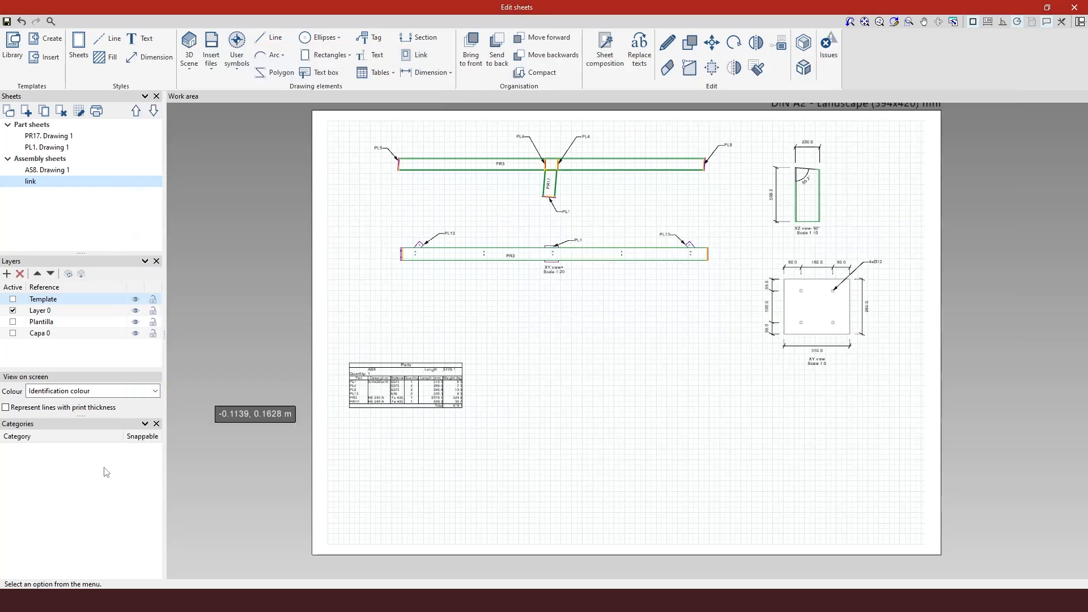
{"action": "scroll", "coordinate": [266, 485], "scroll_direction": "down", "scroll_amount": 1}
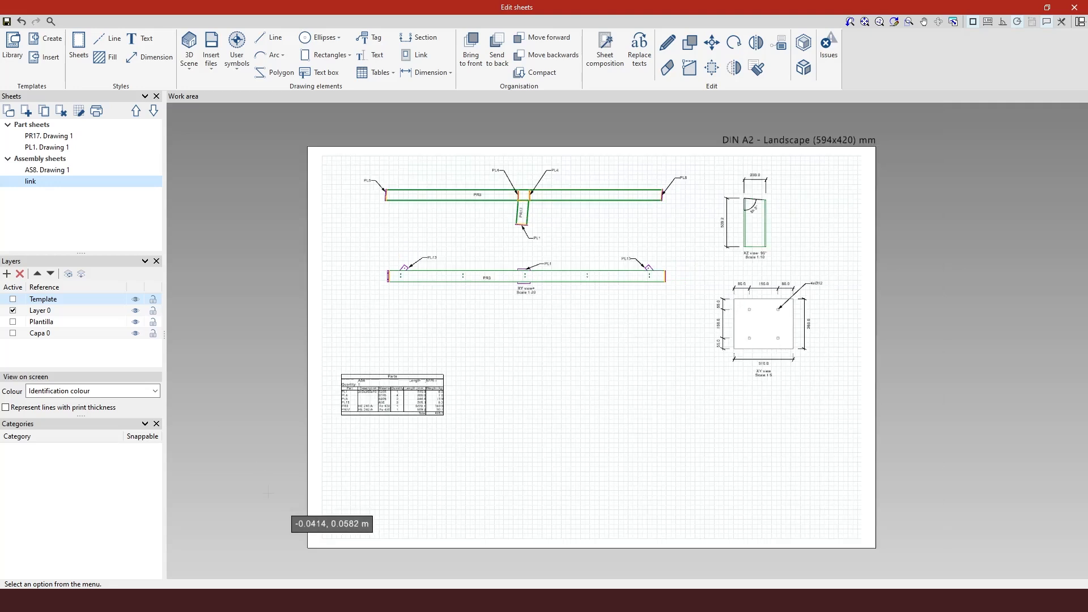